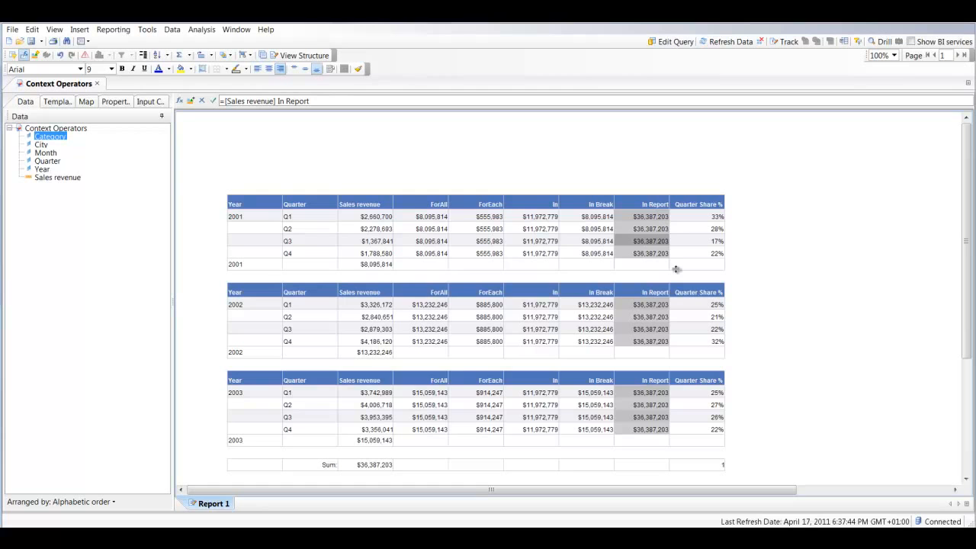
Create a new document based on the eFashion universe from the webi universes folder
{"action": "left_click", "coordinate": [11, 29]}
{"action": "left_click", "coordinate": [31, 42]}
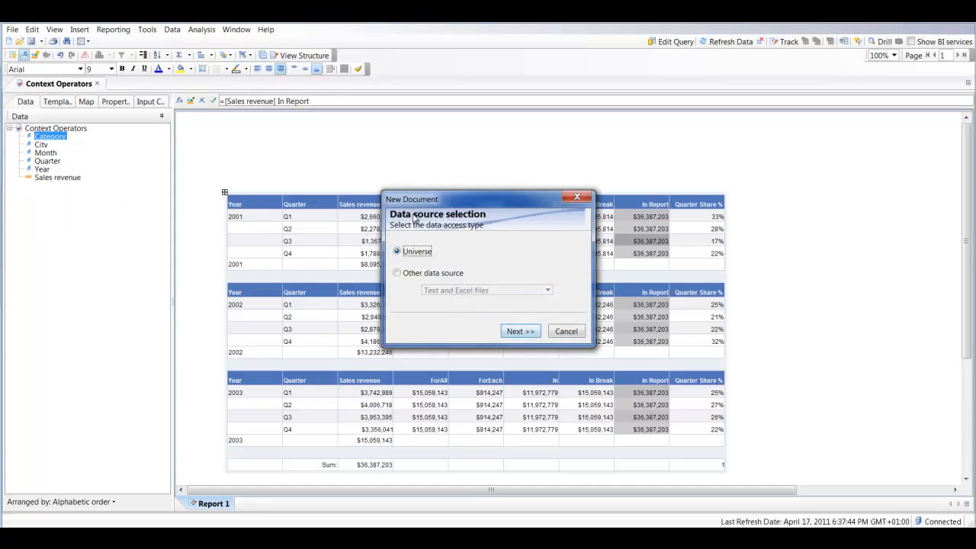
{"action": "left_click", "coordinate": [517, 330]}
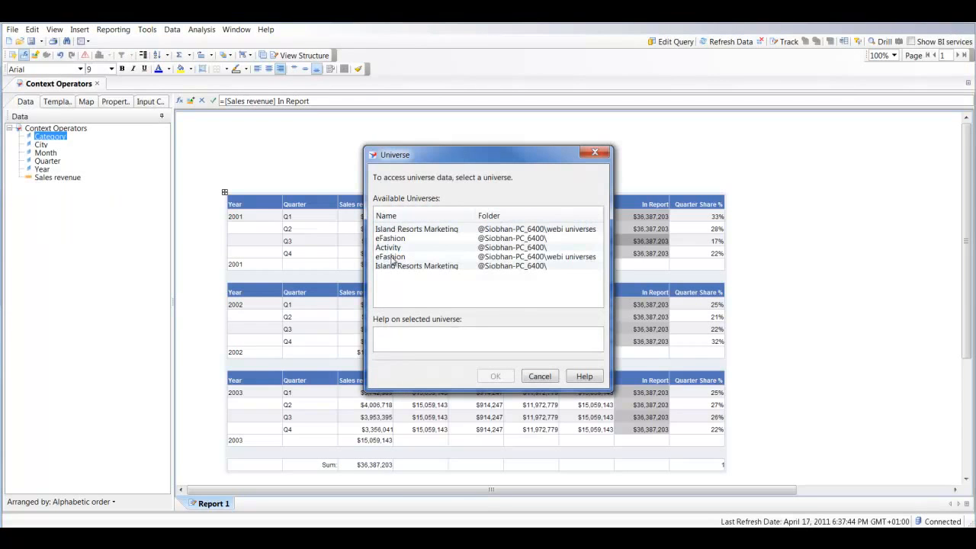
{"action": "double_click", "coordinate": [396, 257]}
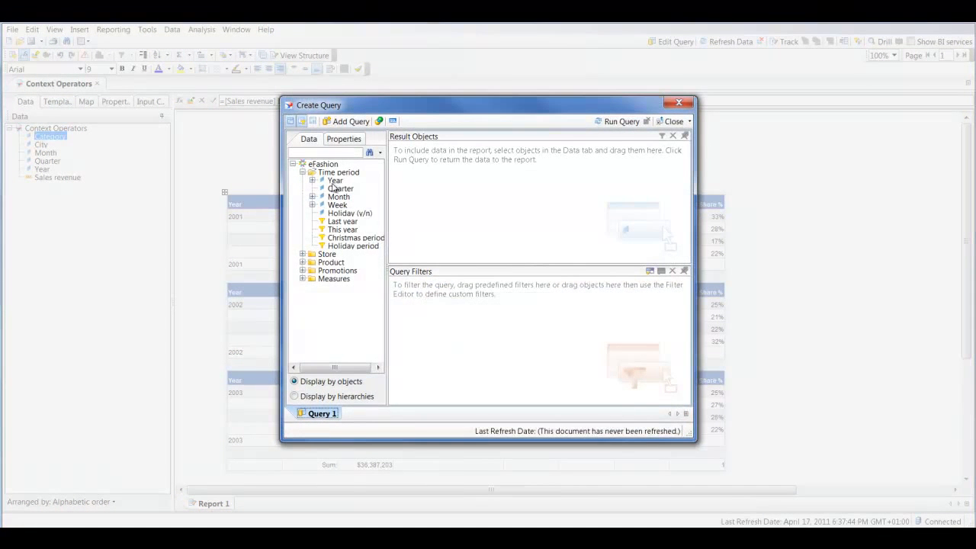
Add the Year, Quarter and Month objects from the Time period class to the query's result objects
{"action": "left_click", "coordinate": [336, 181]}
{"action": "double_click", "coordinate": [335, 181]}
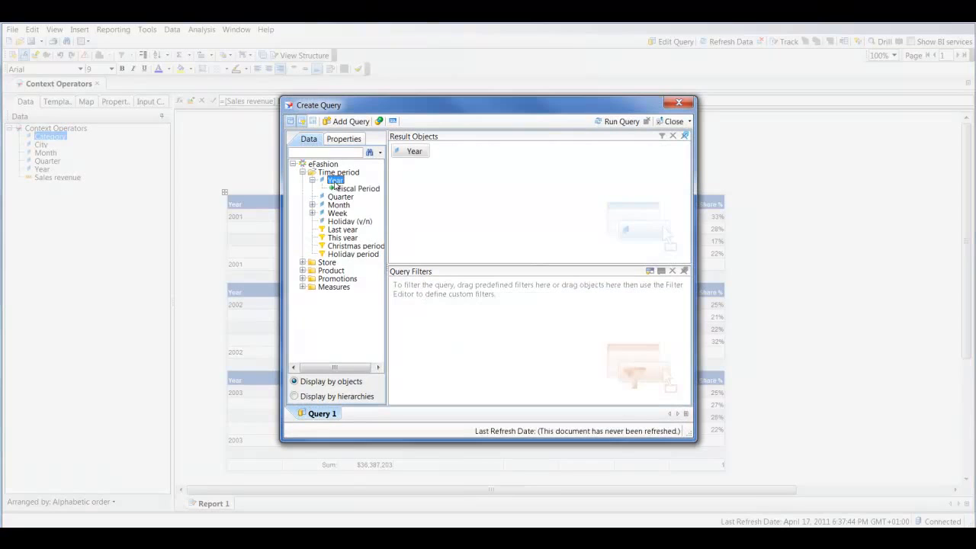
{"action": "double_click", "coordinate": [340, 196]}
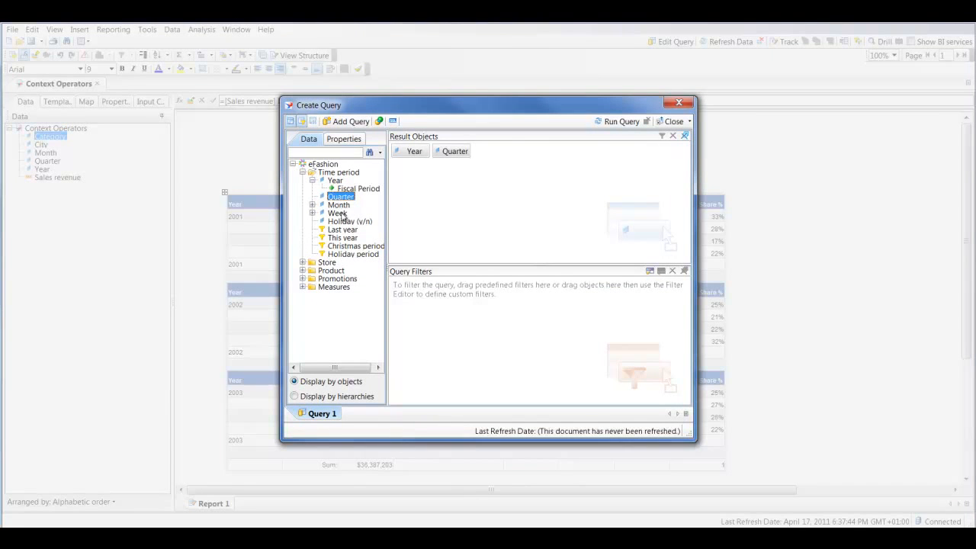
{"action": "double_click", "coordinate": [339, 206]}
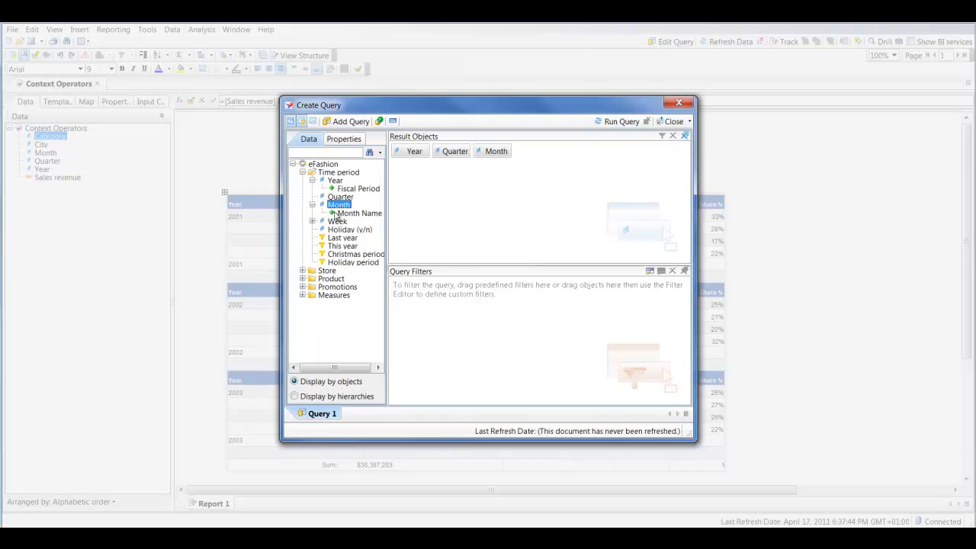
Find the City and Category objects in the universe and add both to the query's result objects
{"action": "left_click", "coordinate": [342, 222]}
{"action": "type", "text": "city"}
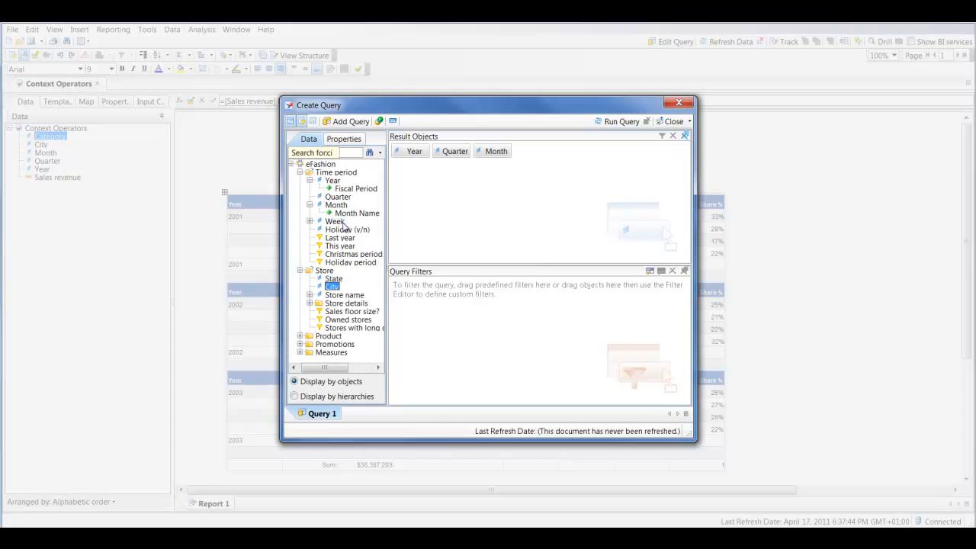
{"action": "double_click", "coordinate": [333, 287]}
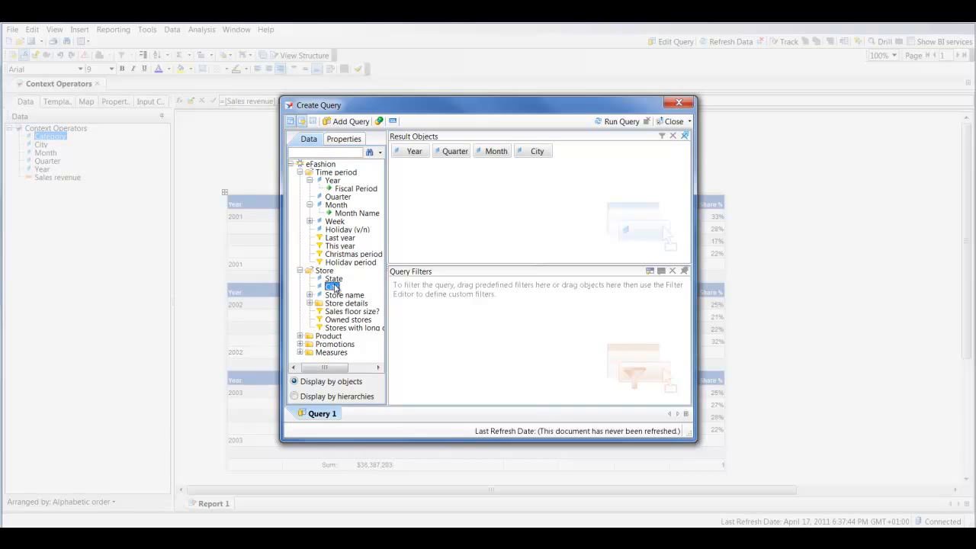
{"action": "left_click", "coordinate": [343, 254]}
{"action": "type", "text": "cat"}
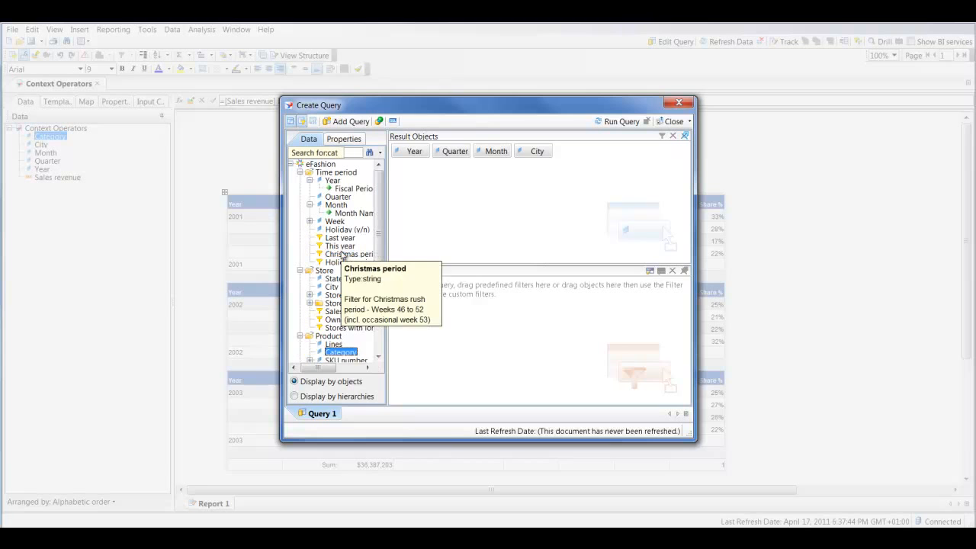
{"action": "type", "text": "e"}
{"action": "double_click", "coordinate": [341, 352]}
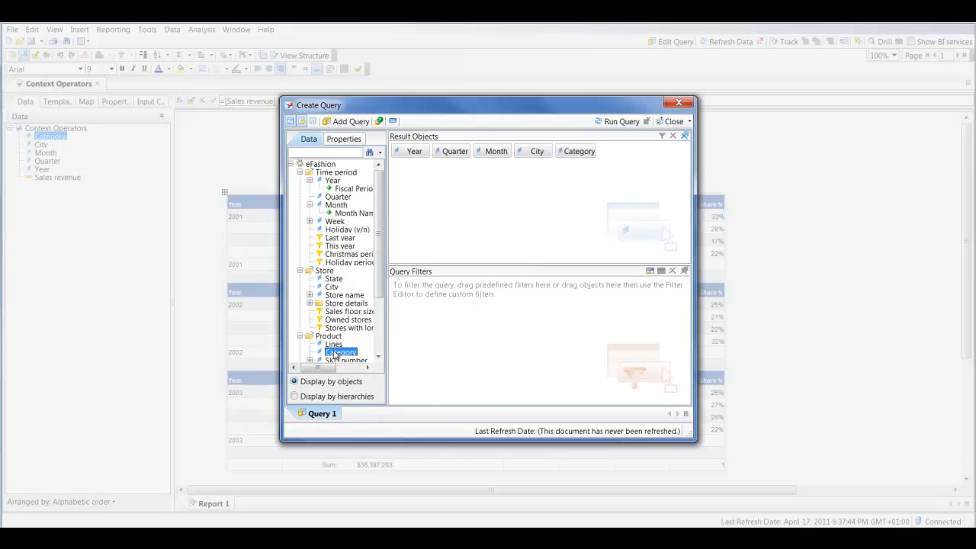
Add the Sales revenue measure to the result objects and run the query
{"action": "left_click", "coordinate": [335, 304]}
{"action": "type", "text": "sale"}
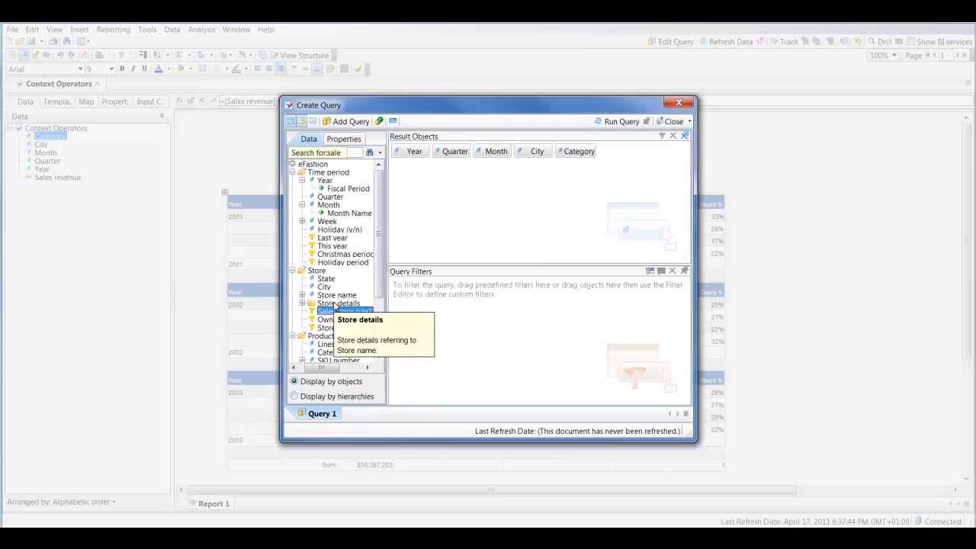
{"action": "type", "text": "ssales r"}
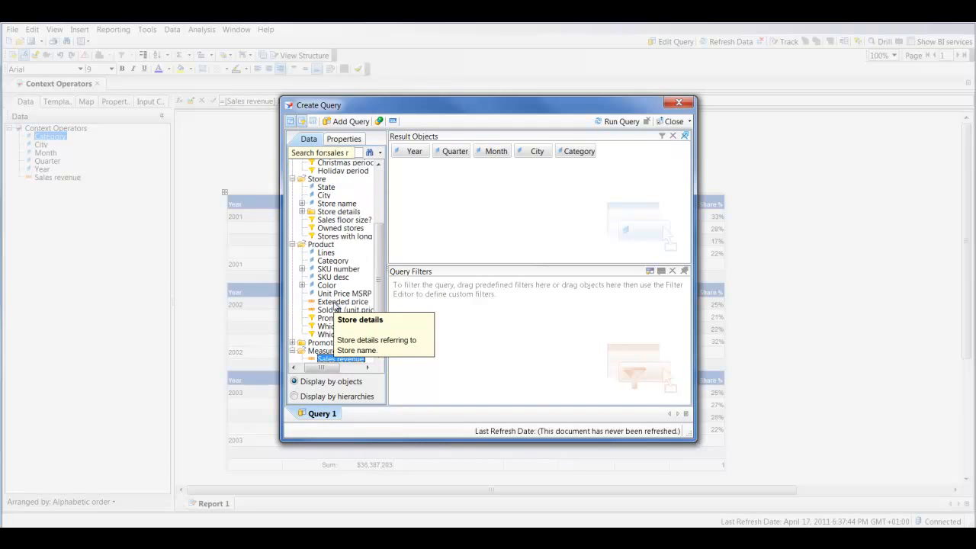
{"action": "double_click", "coordinate": [339, 360]}
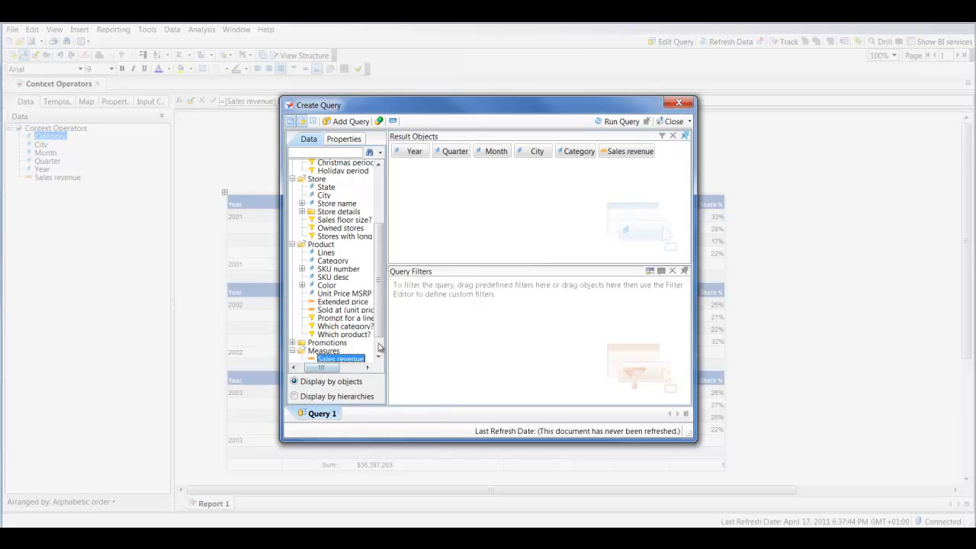
{"action": "left_click", "coordinate": [619, 121]}
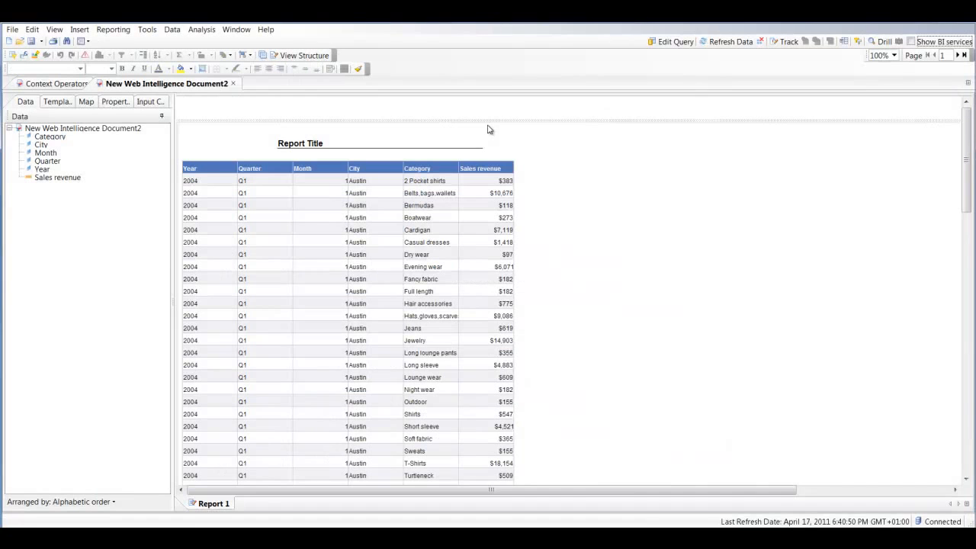
Replace the default table and report title with a new table of Year, Quarter and Sales revenue
{"action": "left_click_drag", "start_coordinate": [322, 159], "coordinate": [155, 164]}
{"action": "left_click_drag", "start_coordinate": [304, 141], "coordinate": [135, 167]}
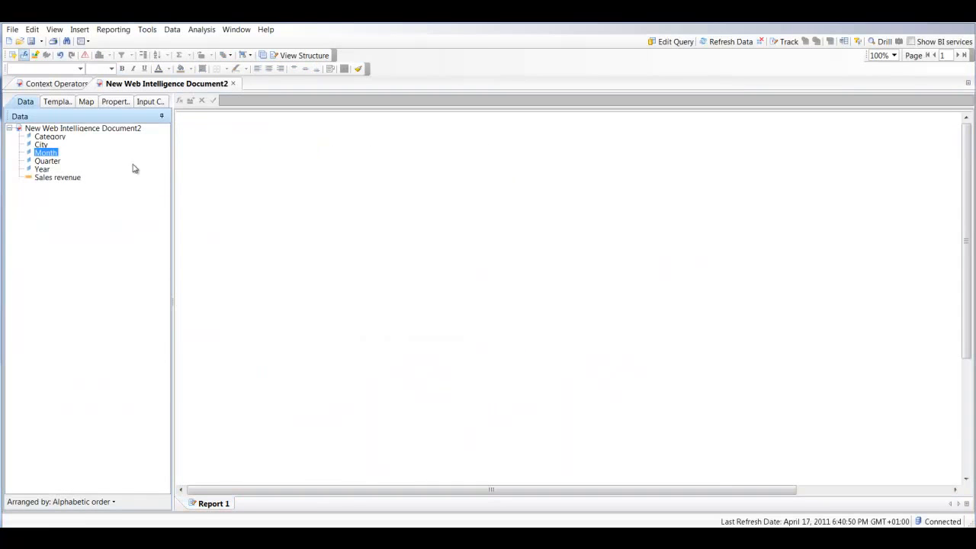
{"action": "left_click", "coordinate": [51, 169]}
{"action": "left_click", "coordinate": [52, 162]}
{"action": "left_click", "coordinate": [45, 169]}
{"action": "left_click", "coordinate": [51, 161], "text": "ctrl"}
{"action": "left_click", "coordinate": [59, 180], "text": "ctrl"}
{"action": "left_click_drag", "start_coordinate": [59, 180], "coordinate": [290, 191]}
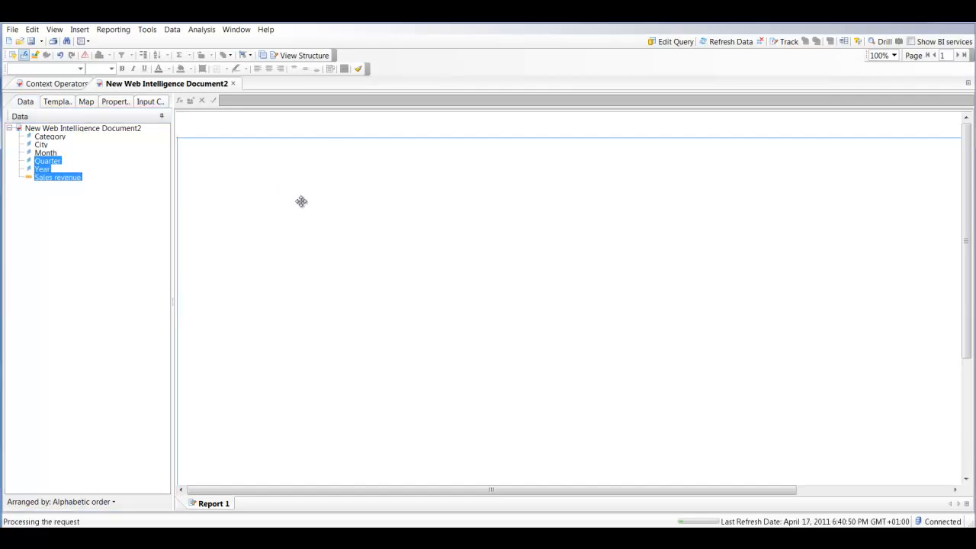
Insert a column to the right of Sales revenue and give it the header ForAll
{"action": "left_click", "coordinate": [374, 214]}
{"action": "left_click", "coordinate": [427, 222]}
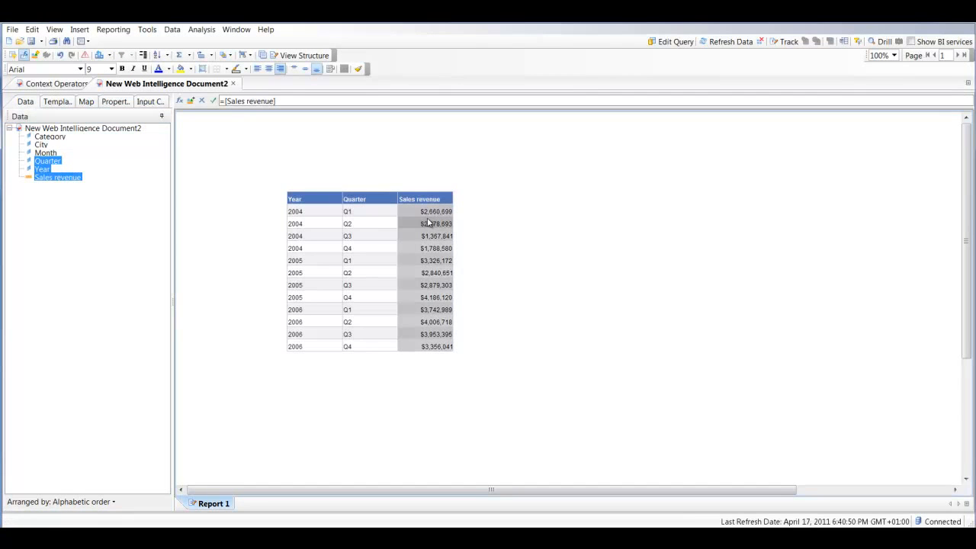
{"action": "right_click", "coordinate": [434, 213]}
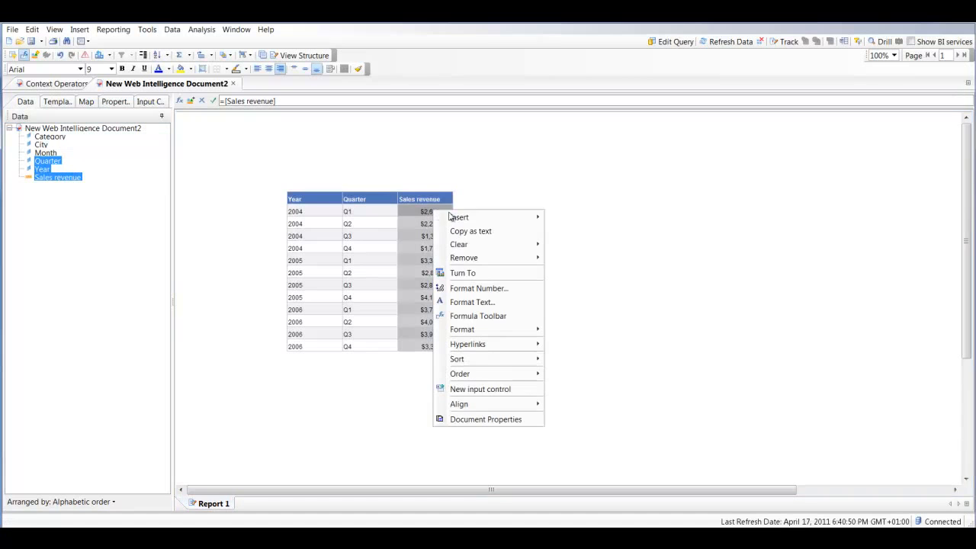
{"action": "mouse_move", "coordinate": [482, 225]}
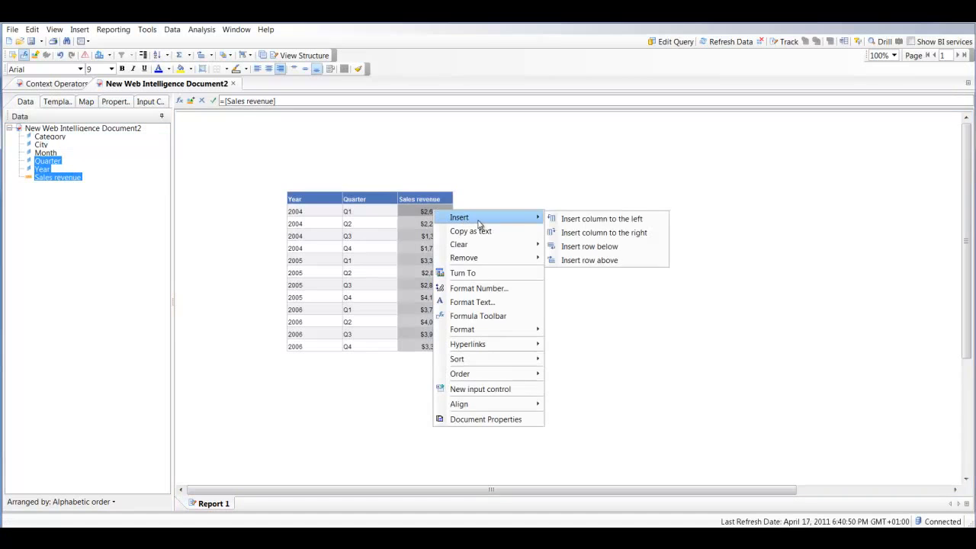
{"action": "left_click", "coordinate": [594, 233]}
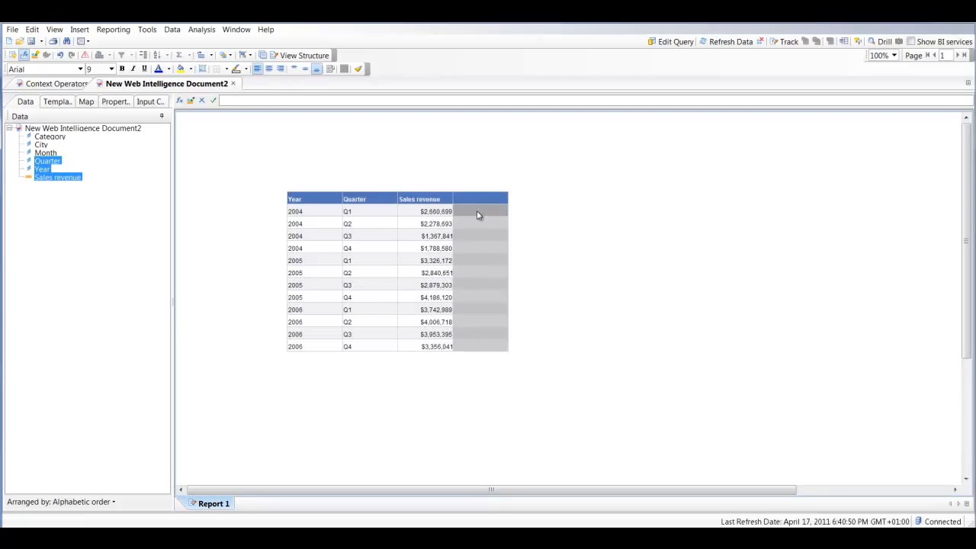
{"action": "double_click", "coordinate": [468, 201]}
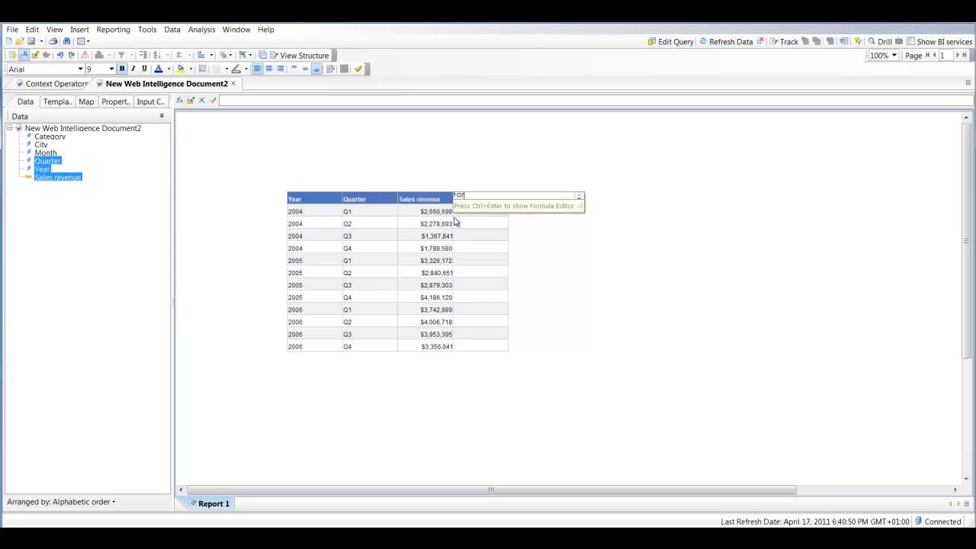
{"action": "type", "text": "ForAll"}
{"action": "key", "text": "Return"}
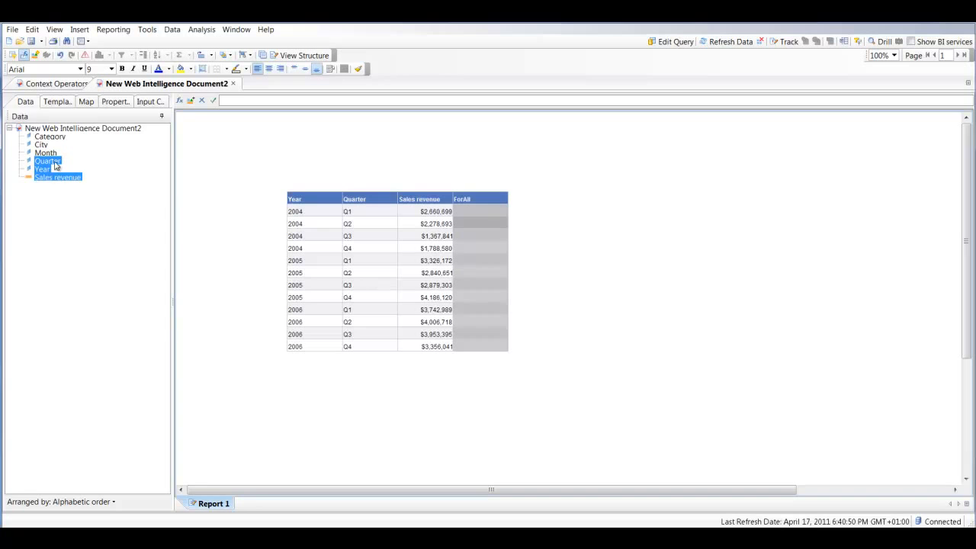
Place the Sales revenue measure in the ForAll column and remove the extra header row beneath the column titles
{"action": "left_click", "coordinate": [32, 176]}
{"action": "left_click", "coordinate": [49, 130]}
{"action": "left_click_drag", "start_coordinate": [44, 183], "coordinate": [480, 213]}
{"action": "left_click", "coordinate": [475, 211]}
{"action": "right_click", "coordinate": [474, 212]}
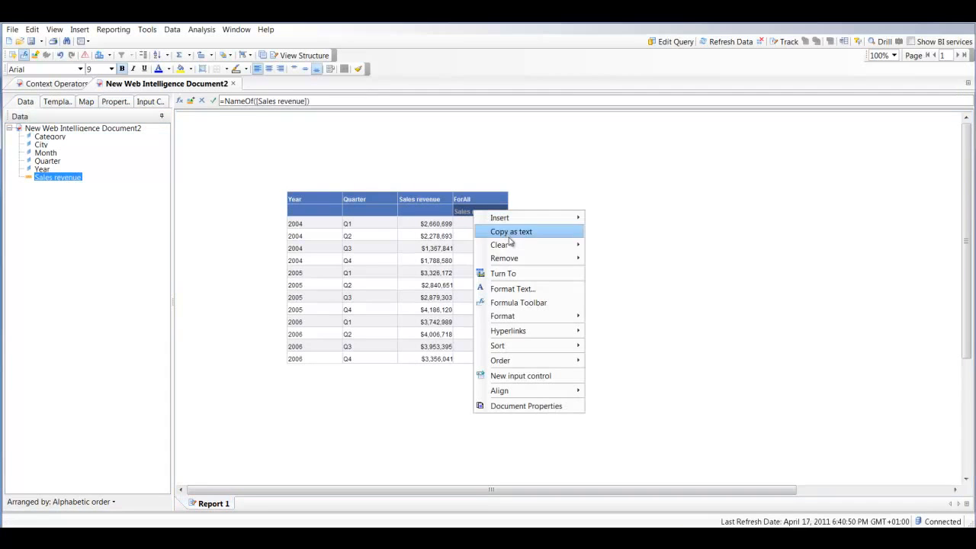
{"action": "mouse_move", "coordinate": [526, 259]}
{"action": "left_click", "coordinate": [627, 260]}
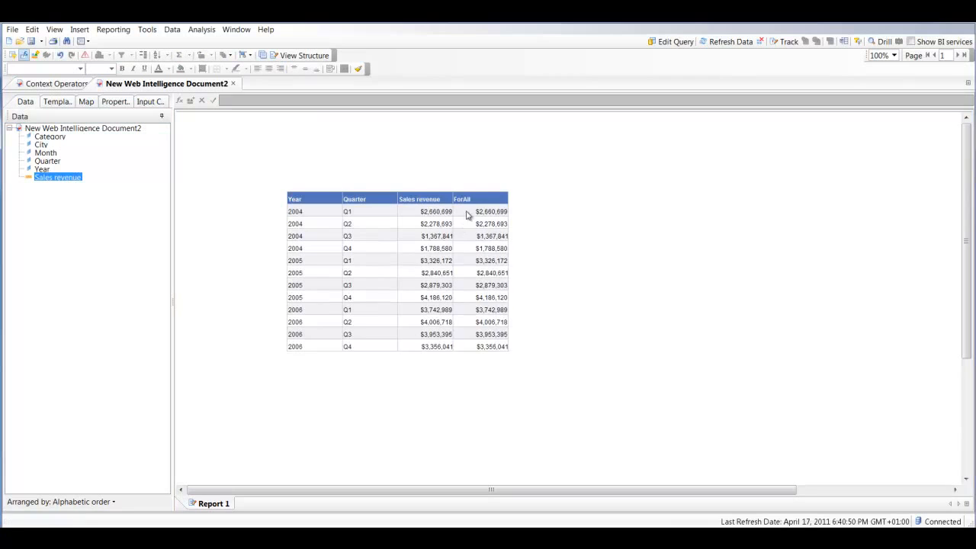
Change the ForAll column's formula to =[Sales revenue] ForAll([Quarter])
{"action": "left_click", "coordinate": [466, 213]}
{"action": "left_click", "coordinate": [293, 102]}
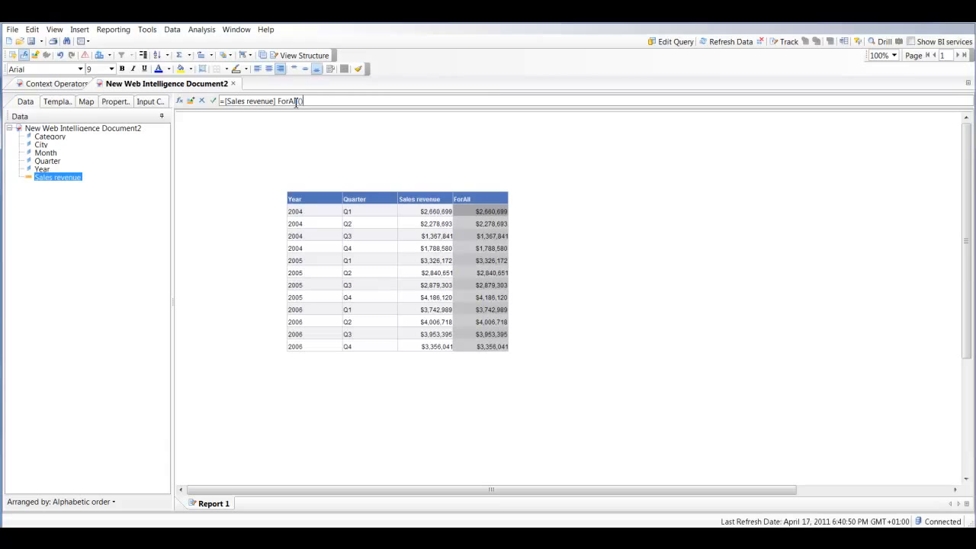
{"action": "left_click_drag", "start_coordinate": [48, 162], "coordinate": [318, 106]}
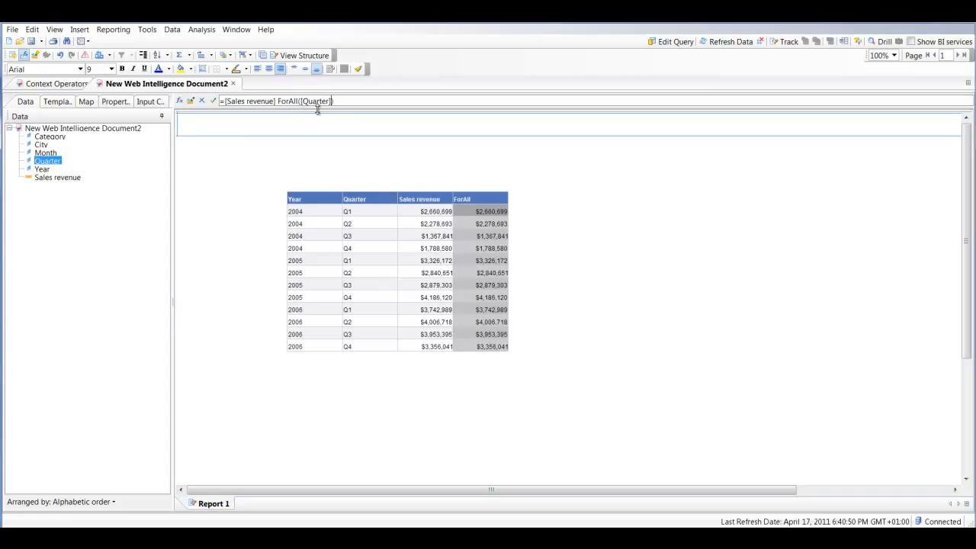
{"action": "key", "text": "Return"}
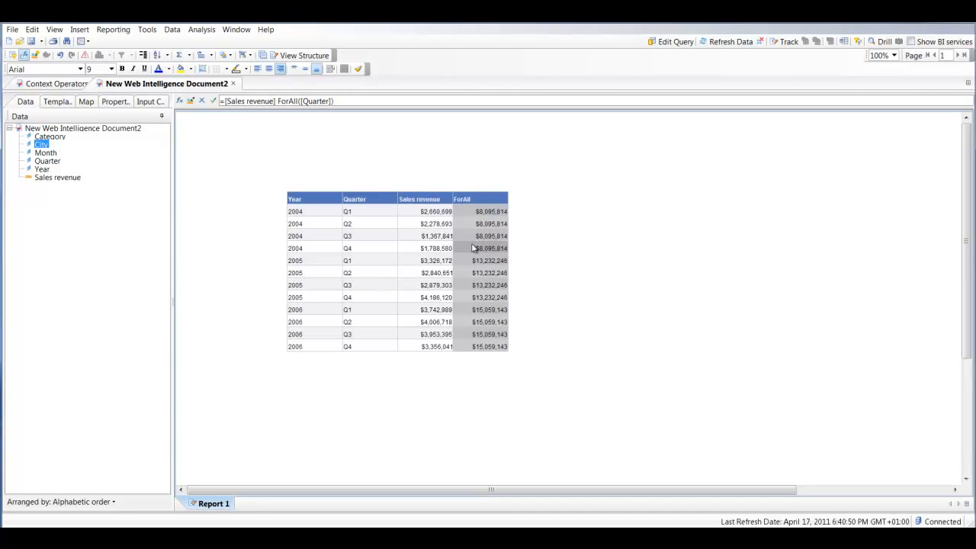
Insert a column to the right of ForAll and give it the header ForEach
{"action": "right_click", "coordinate": [481, 209]}
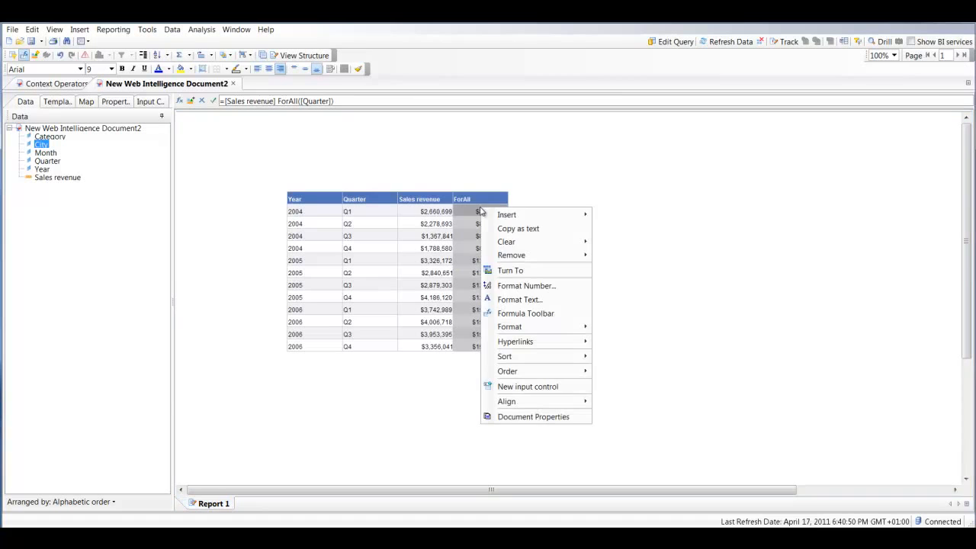
{"action": "mouse_move", "coordinate": [496, 213]}
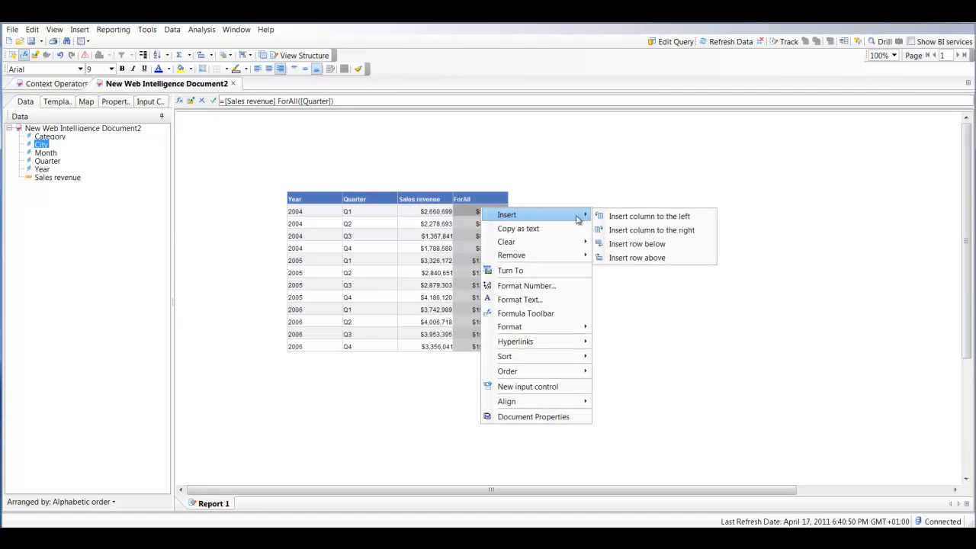
{"action": "left_click", "coordinate": [632, 230]}
{"action": "left_click", "coordinate": [533, 203]}
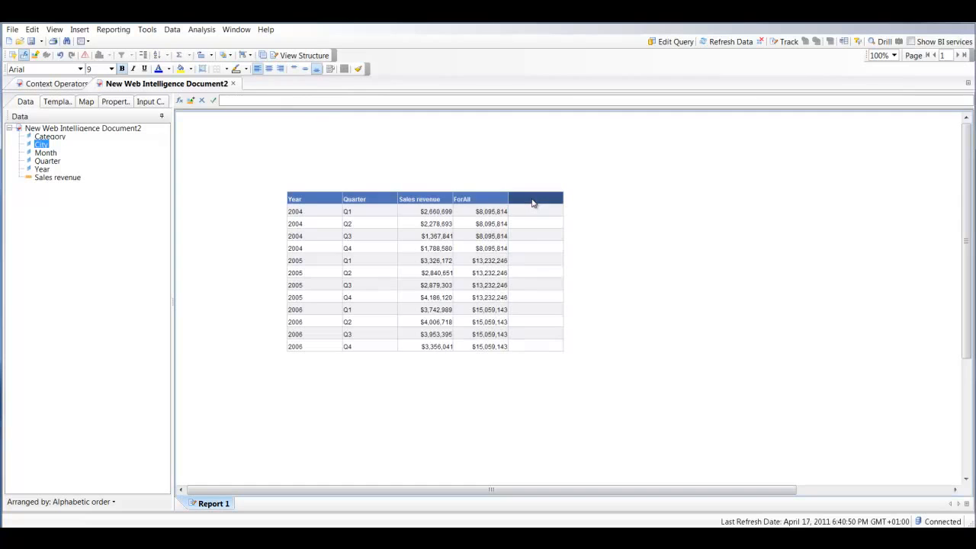
{"action": "left_click", "coordinate": [533, 201]}
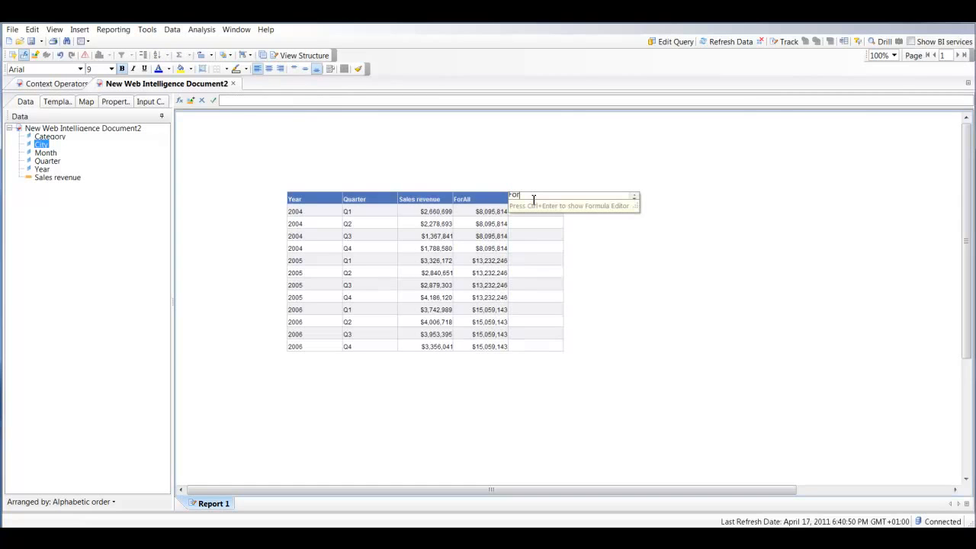
{"action": "type", "text": "ForEach"}
{"action": "key", "text": "Return"}
Place the Sales revenue measure in the ForEach column and remove the extra header row from the table
{"action": "left_click_drag", "start_coordinate": [47, 179], "coordinate": [530, 217]}
{"action": "right_click", "coordinate": [532, 211]}
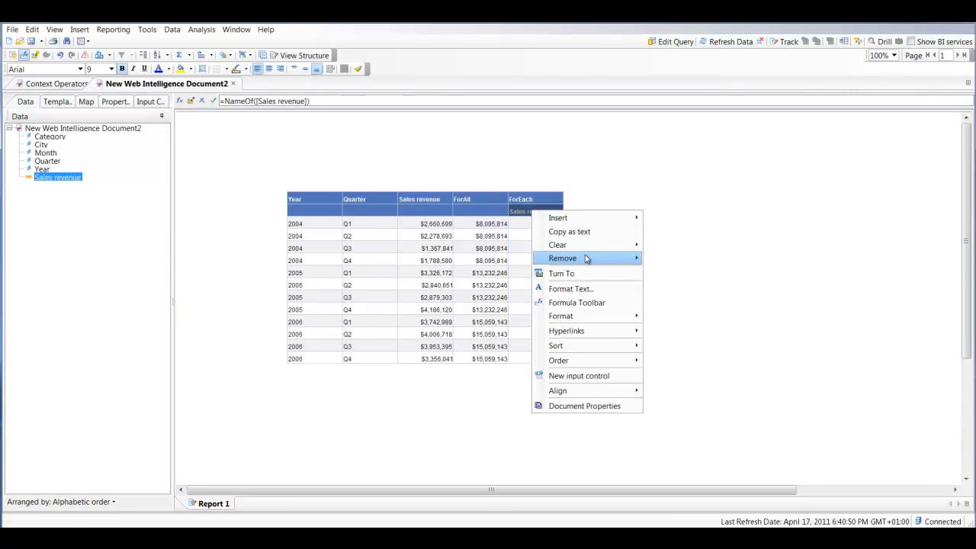
{"action": "left_click", "coordinate": [675, 260]}
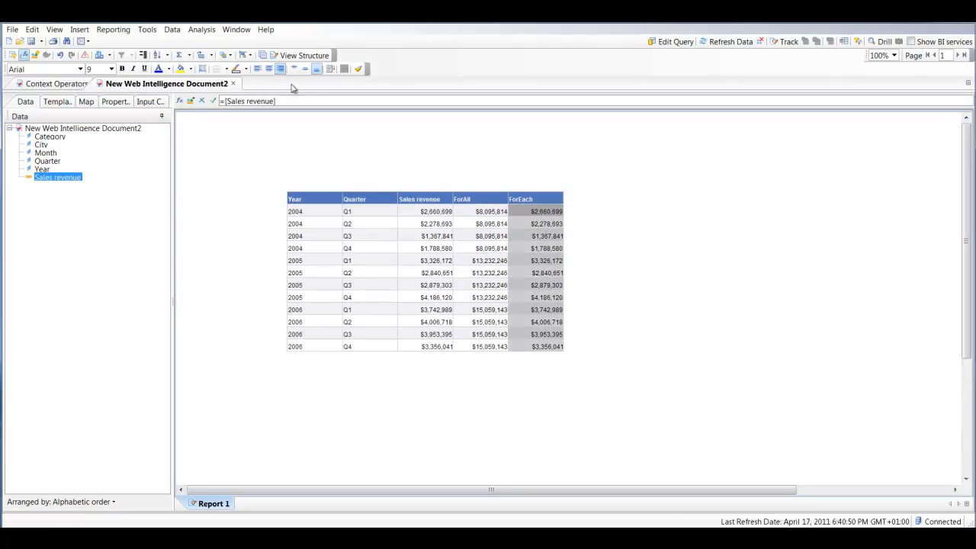
Change the ForEach column's formula to =Max([Sales revenue] ForEach([City]))
{"action": "left_click", "coordinate": [288, 100]}
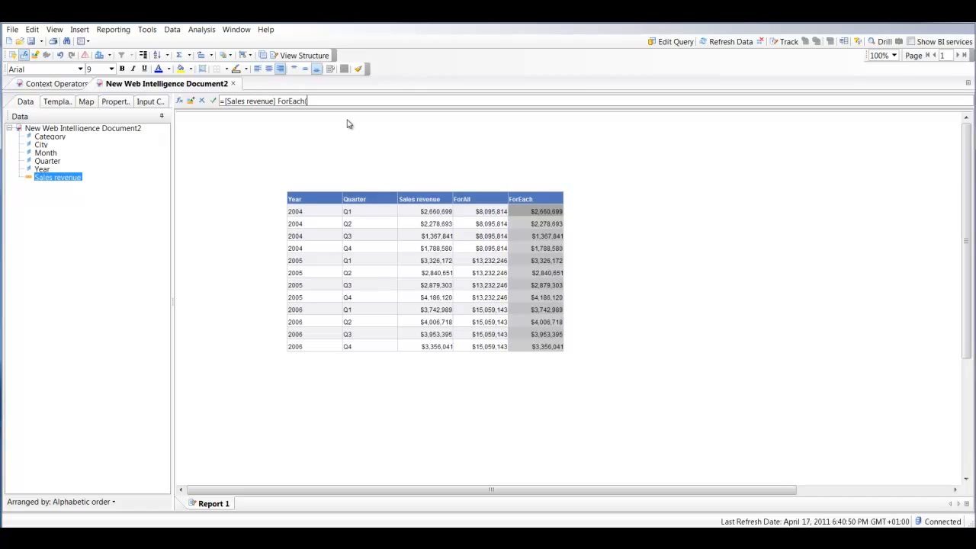
{"action": "left_click_drag", "start_coordinate": [41, 145], "coordinate": [309, 105]}
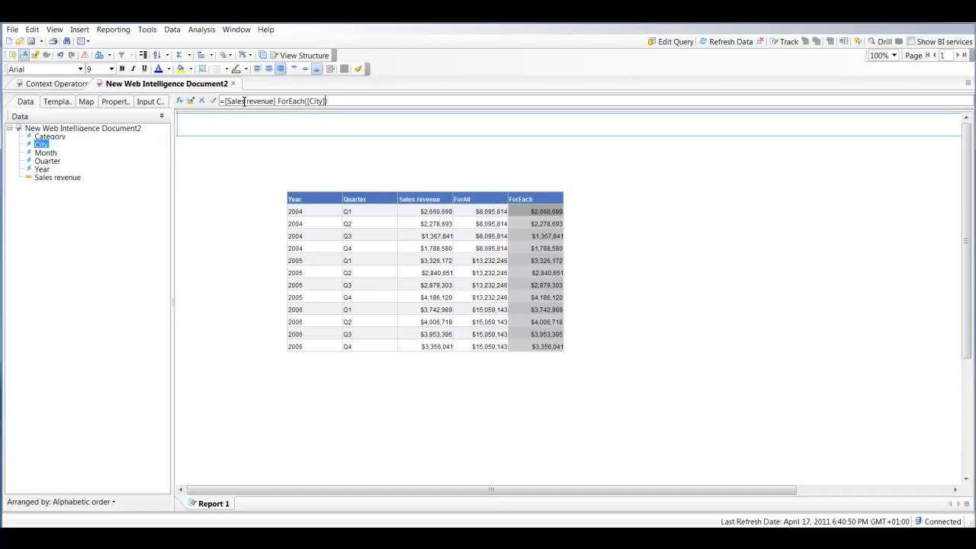
{"action": "left_click", "coordinate": [228, 101]}
{"action": "type", "text": "Max("}
{"action": "type", "text": ")"}
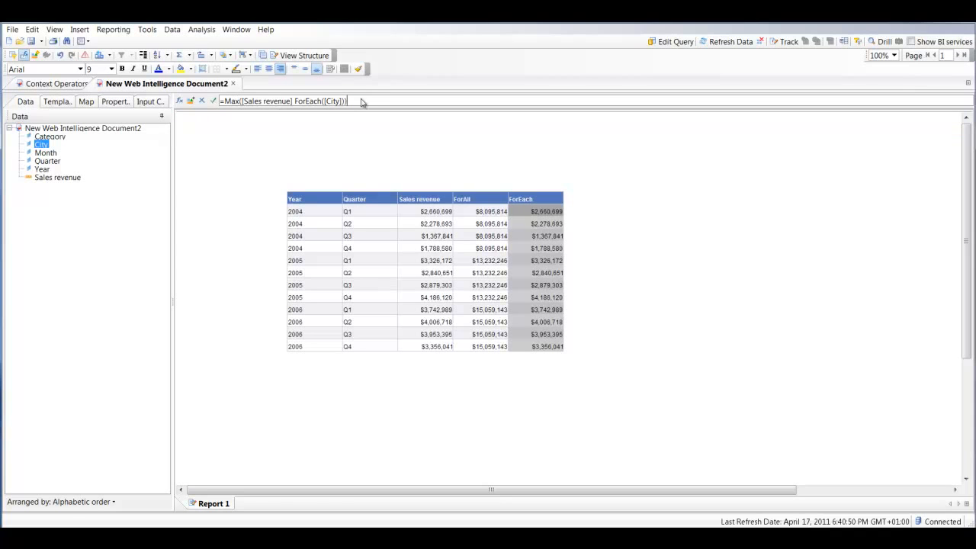
{"action": "key", "text": "Return"}
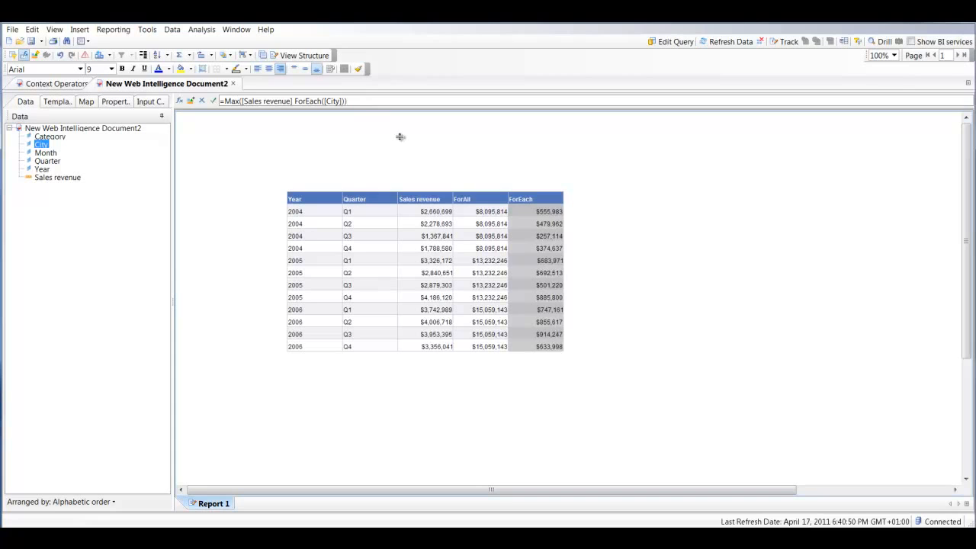
{"action": "left_click", "coordinate": [536, 199]}
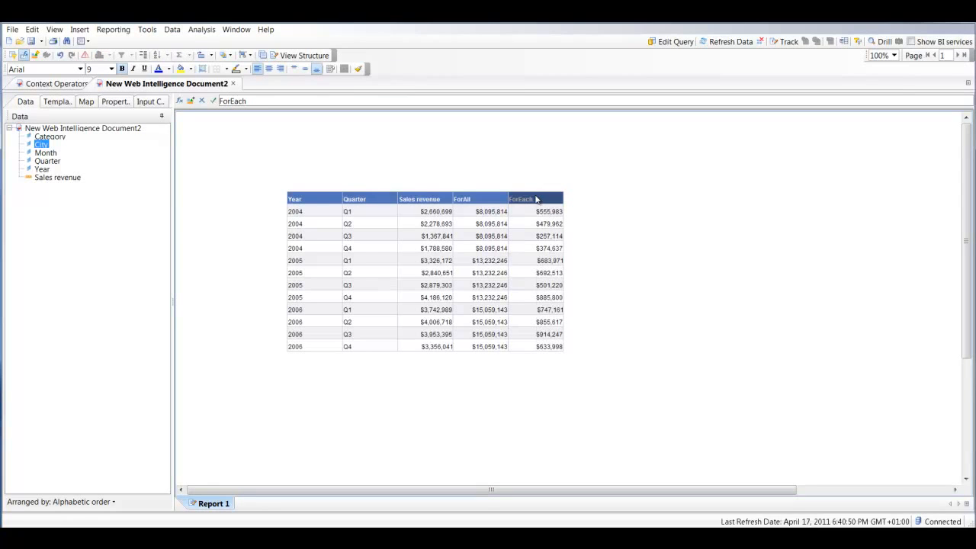
{"action": "left_click", "coordinate": [542, 233]}
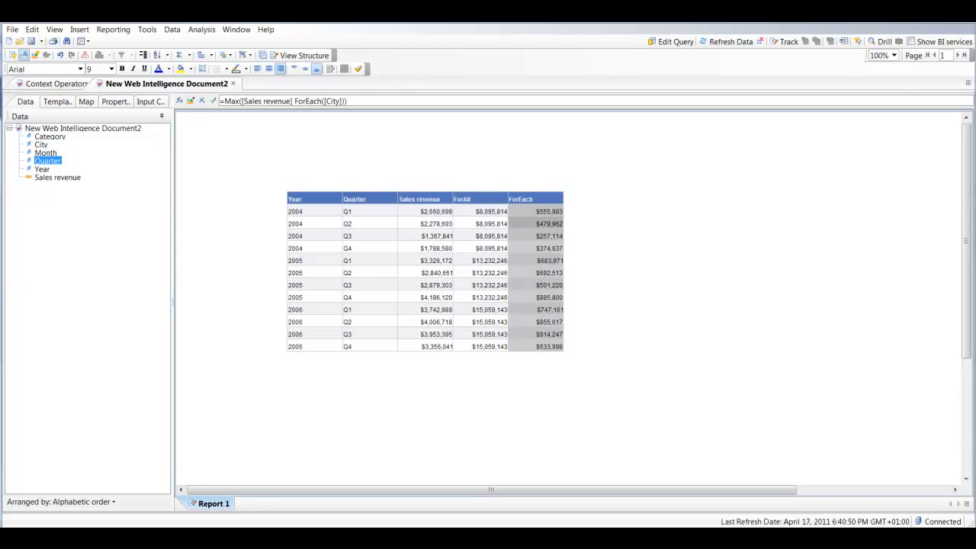
Insert a column to the right of ForEach and give it the header In
{"action": "right_click", "coordinate": [539, 207]}
{"action": "mouse_move", "coordinate": [599, 215]}
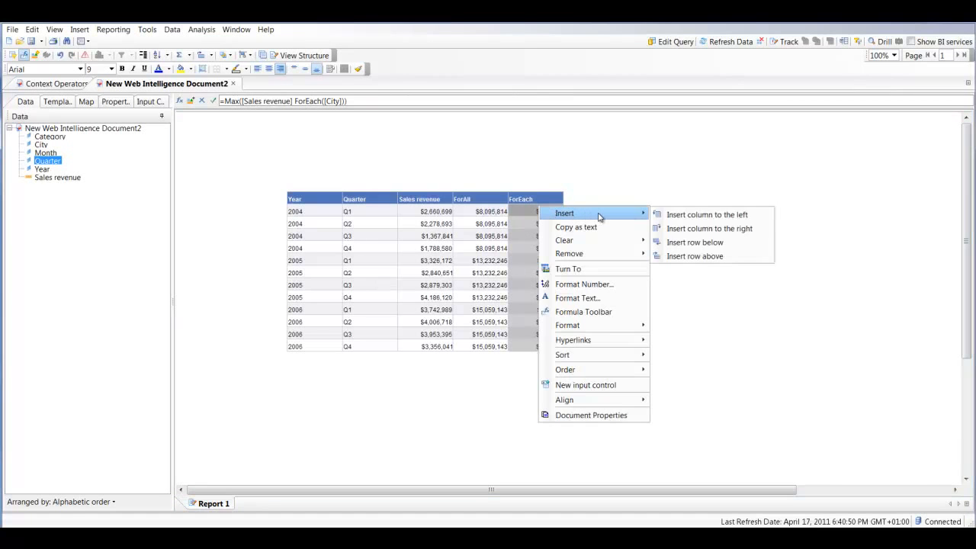
{"action": "left_click", "coordinate": [709, 229]}
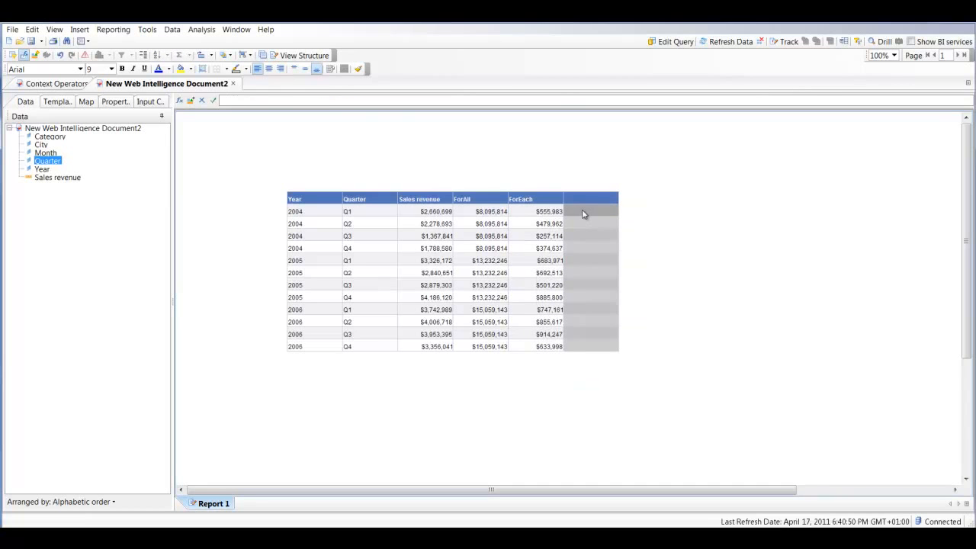
{"action": "left_click", "coordinate": [583, 200]}
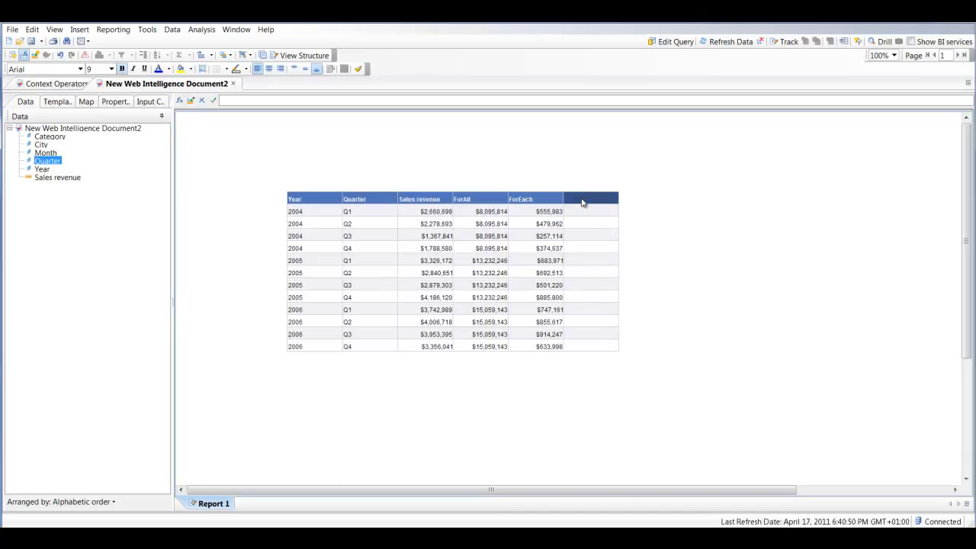
{"action": "left_click", "coordinate": [585, 199]}
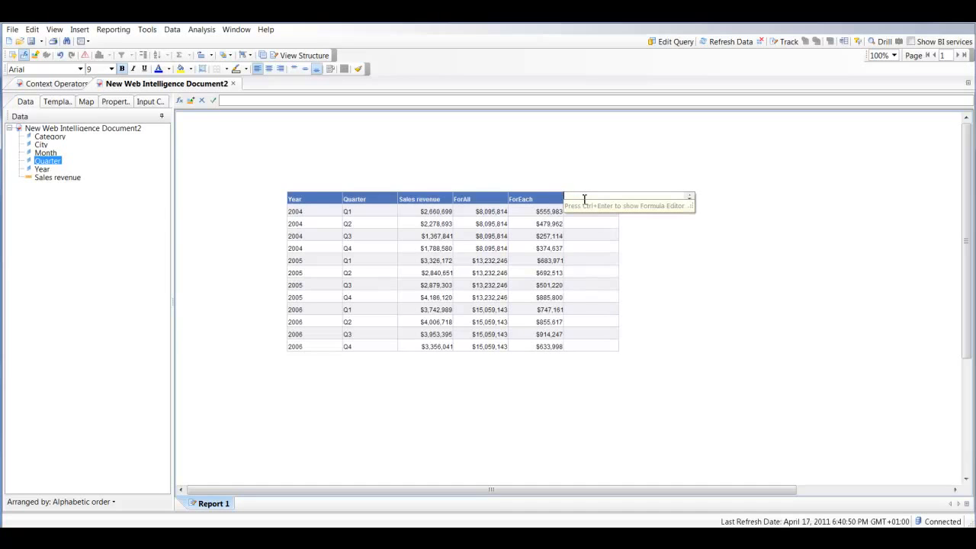
{"action": "type", "text": "In"}
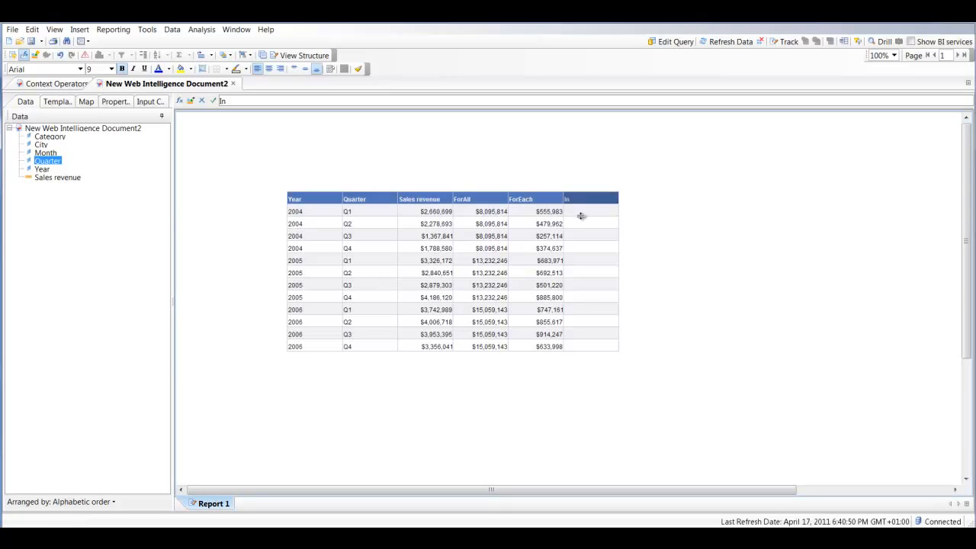
Place the Sales revenue measure in the In column and remove the extra header row beneath the column titles
{"action": "left_click", "coordinate": [582, 213]}
{"action": "left_click_drag", "start_coordinate": [47, 178], "coordinate": [587, 214]}
{"action": "right_click", "coordinate": [587, 213]}
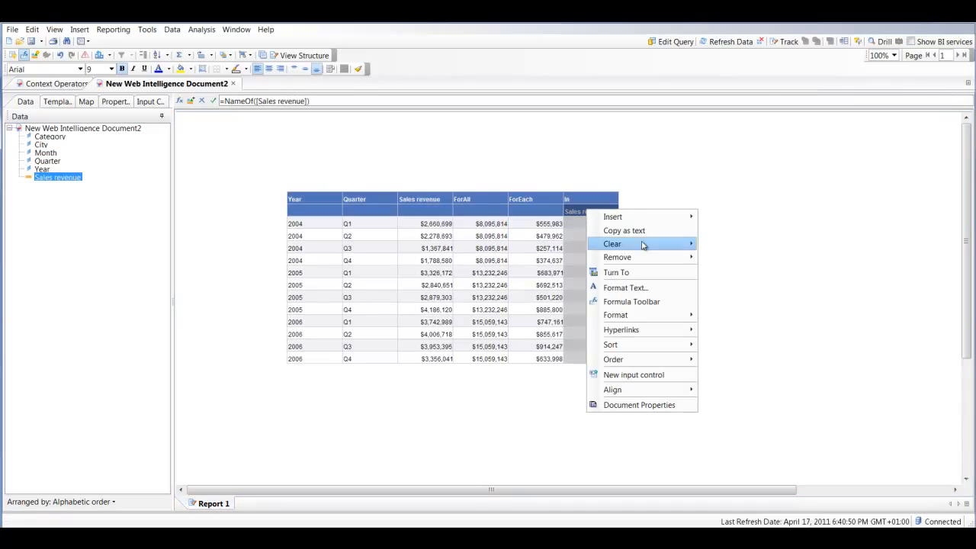
{"action": "mouse_move", "coordinate": [637, 257]}
{"action": "left_click", "coordinate": [743, 257]}
{"action": "left_click", "coordinate": [577, 210]}
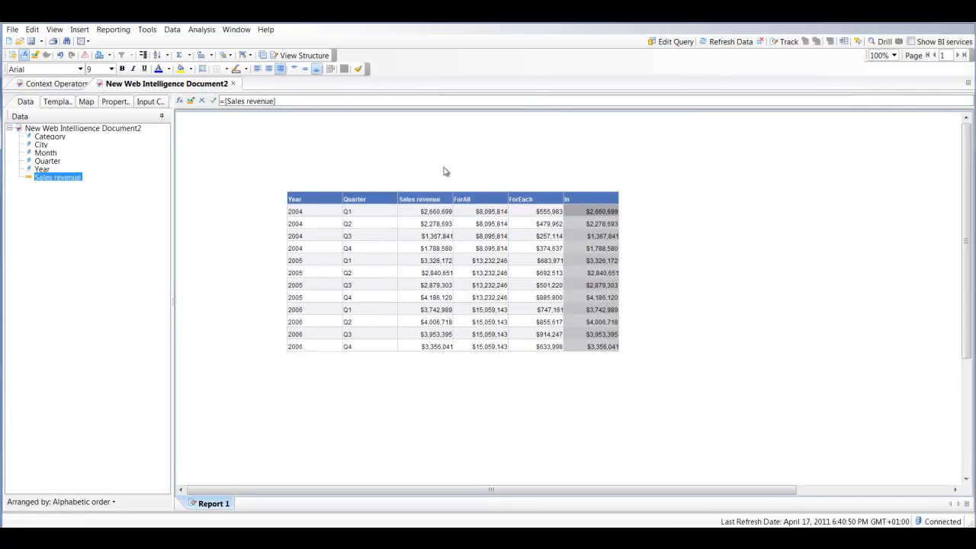
Change the In column's formula to =[Sales revenue] In([Year])
{"action": "left_click_drag", "start_coordinate": [276, 102], "coordinate": [301, 104]}
{"action": "type", "text": "] In"}
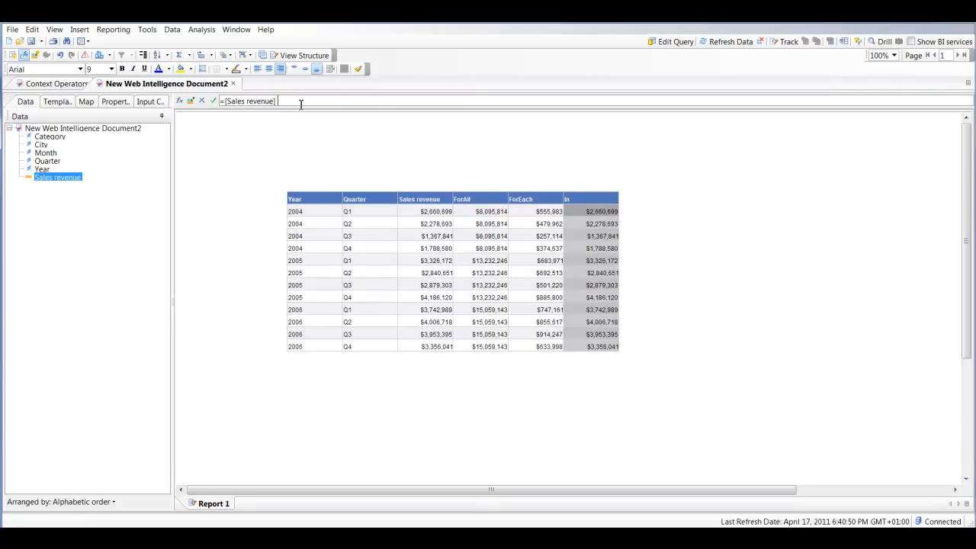
{"action": "type", "text": "()"}
{"action": "left_click_drag", "start_coordinate": [42, 168], "coordinate": [290, 105]}
{"action": "key", "text": "Return"}
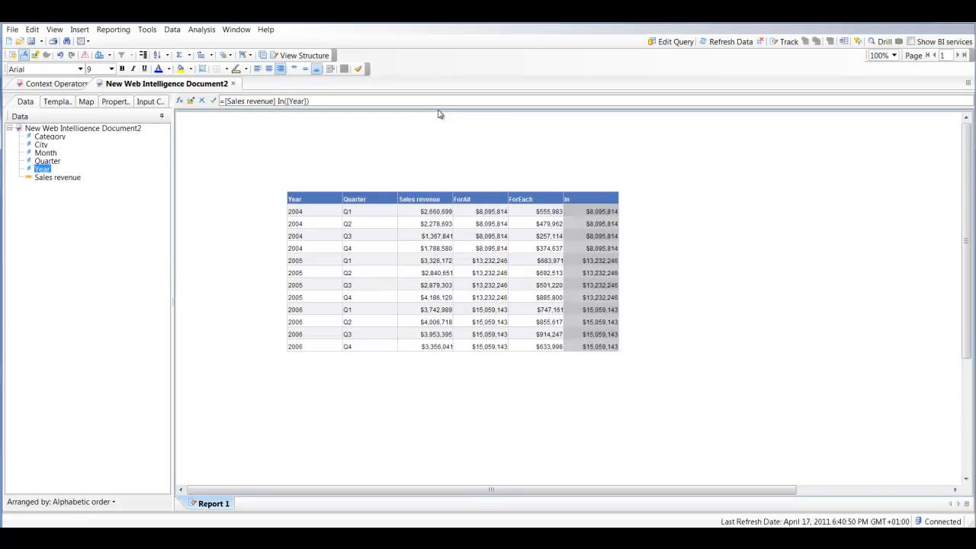
Add the Quarter dimension to the In column's context so the formula reads =[Sales revenue] In([Year];[Quarter])
{"action": "left_click", "coordinate": [309, 101]}
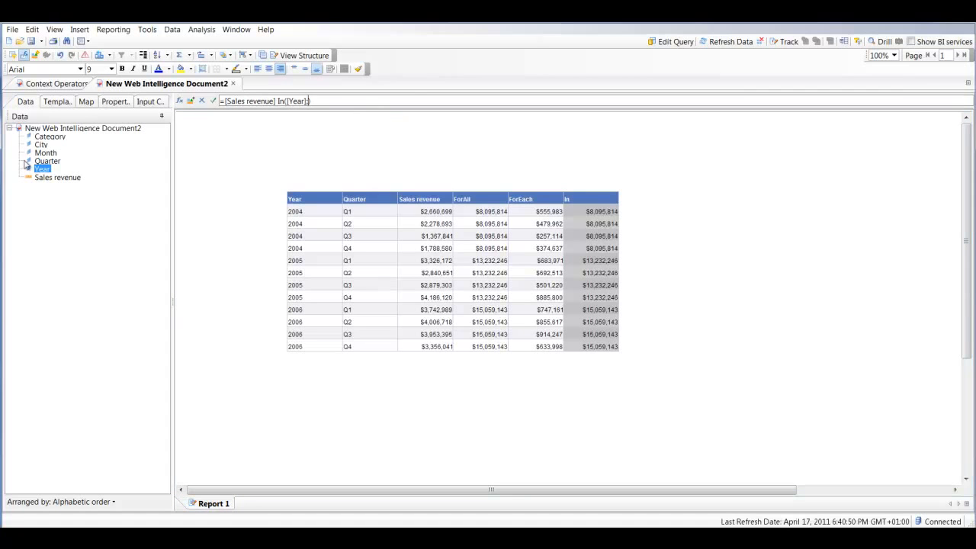
{"action": "left_click_drag", "start_coordinate": [42, 162], "coordinate": [320, 109]}
{"action": "key", "text": "Return"}
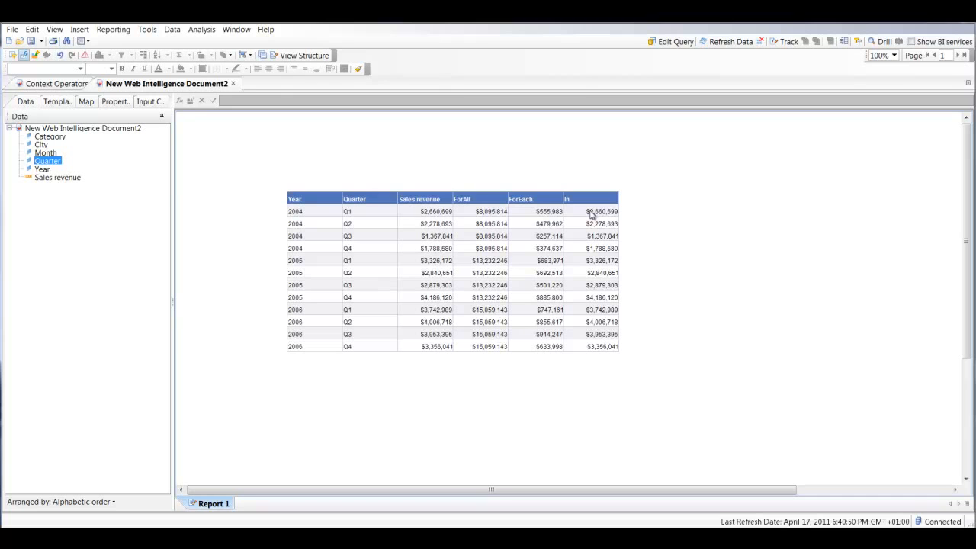
Break the table on Year and add a sum to the Sales revenue column
{"action": "left_click", "coordinate": [305, 223]}
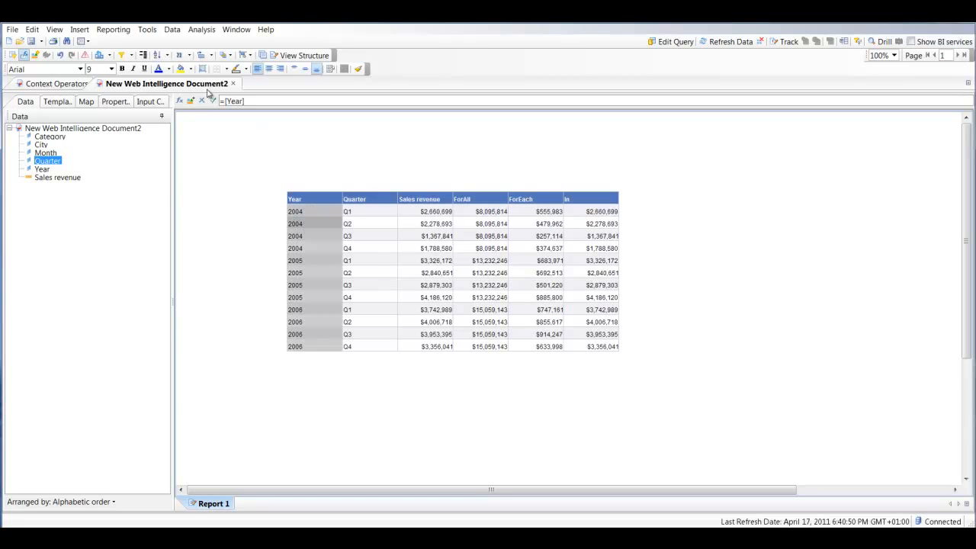
{"action": "left_click", "coordinate": [142, 56]}
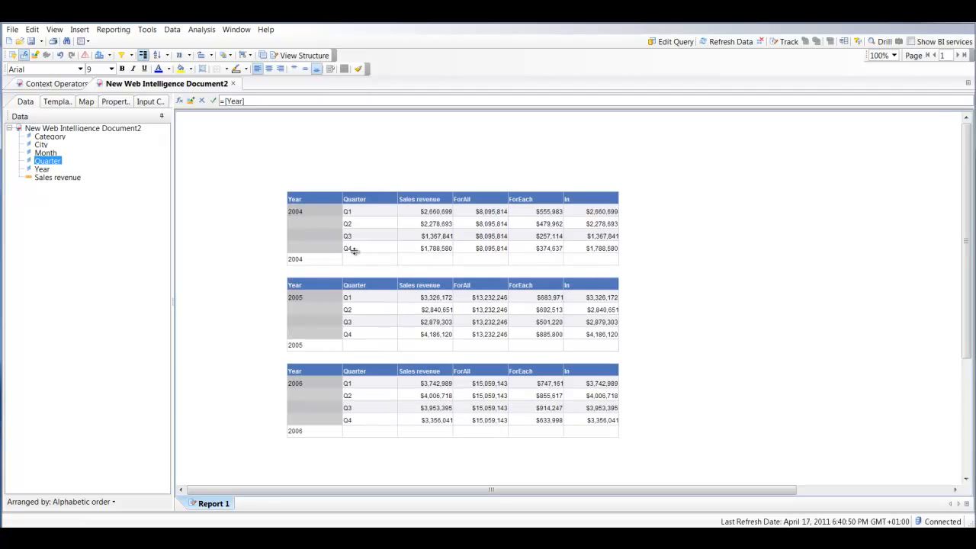
{"action": "left_click", "coordinate": [448, 250]}
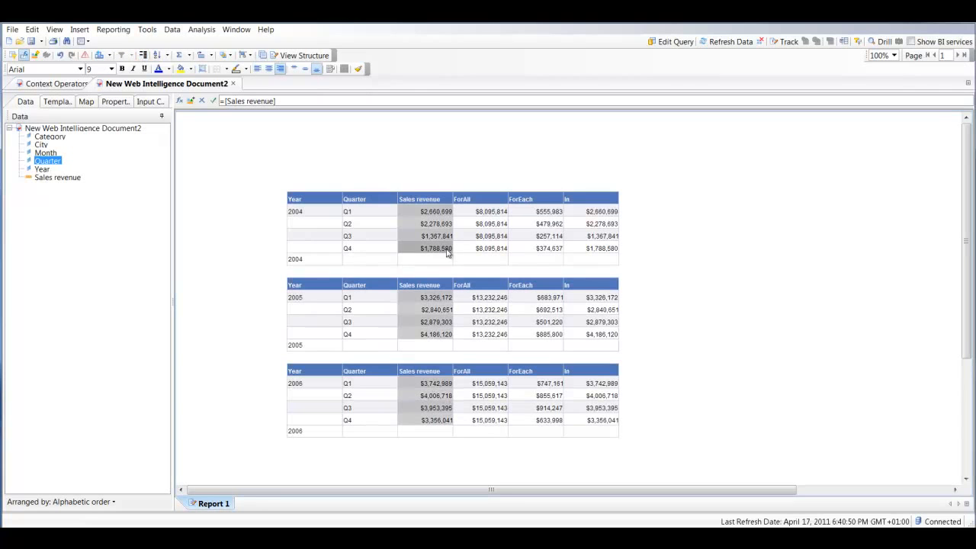
{"action": "left_click", "coordinate": [178, 55]}
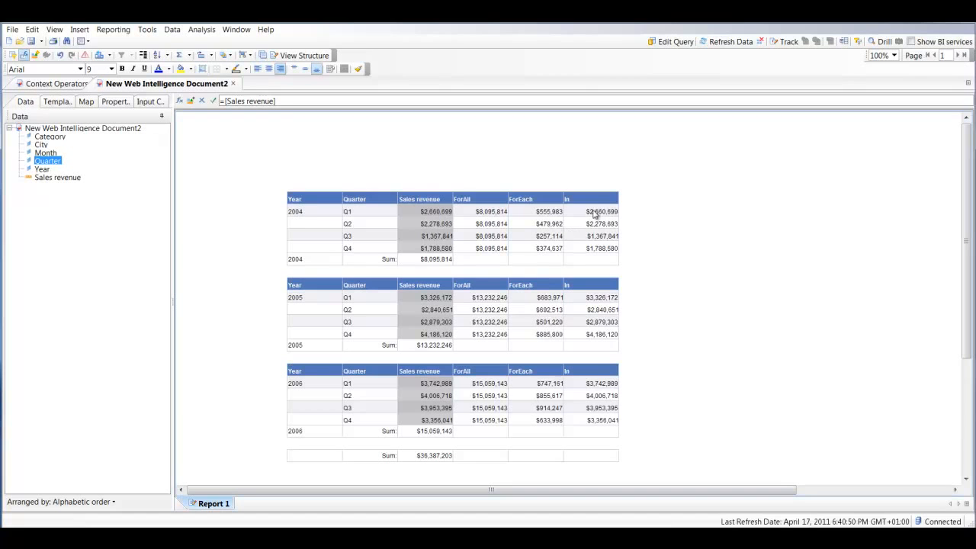
Insert an empty column between Sales revenue and ForAll
{"action": "right_click", "coordinate": [436, 216]}
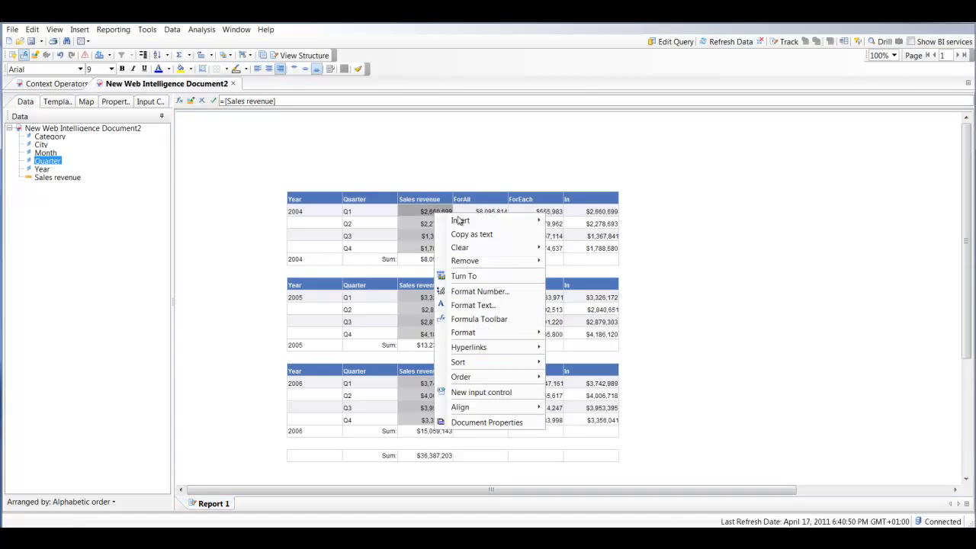
{"action": "mouse_move", "coordinate": [514, 227]}
{"action": "left_click", "coordinate": [602, 235]}
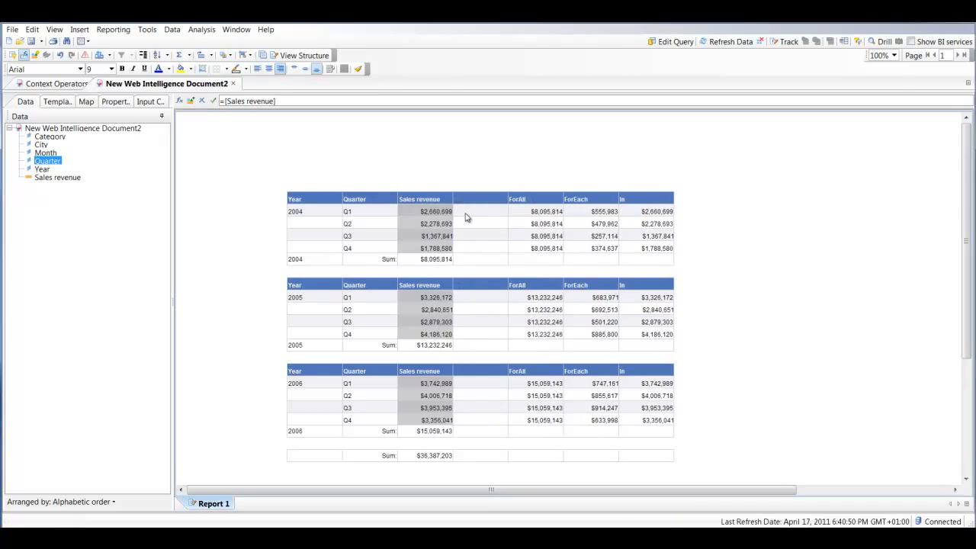
{"action": "left_click", "coordinate": [473, 217]}
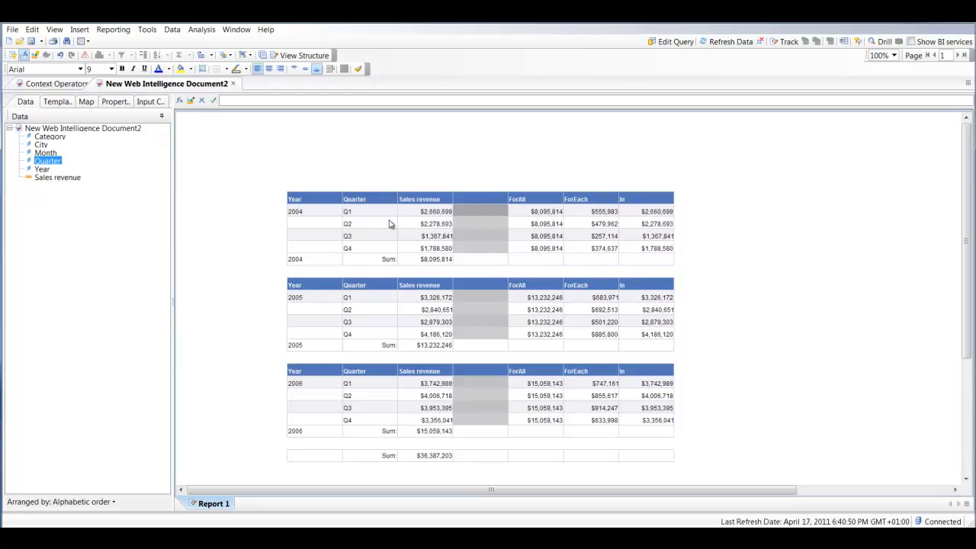
Enter the formula =[Sales revenue] / ([Sales revenue] ForAll([Quarter])) in the empty column beside Sales revenue
{"action": "left_click_drag", "start_coordinate": [51, 178], "coordinate": [239, 103]}
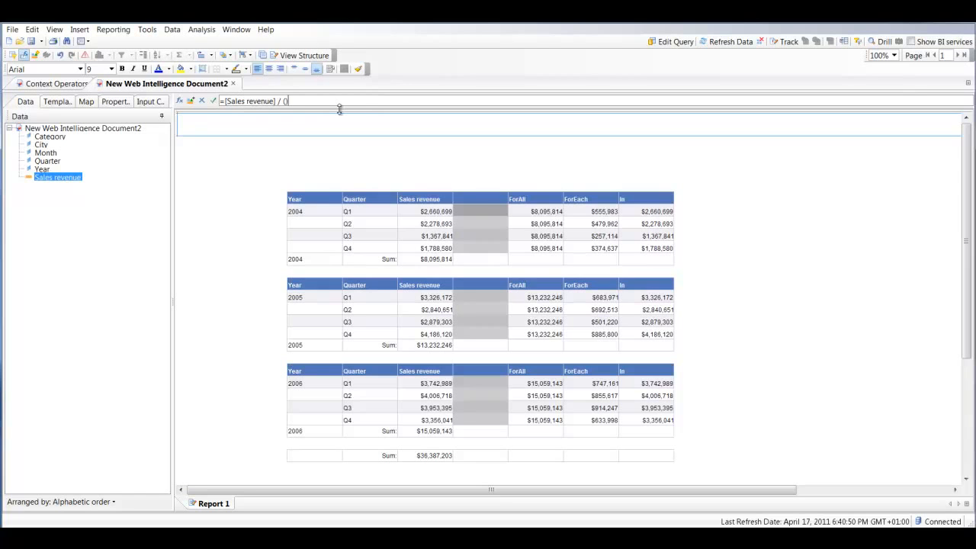
{"action": "type", "text": "/ ("}
{"action": "left_click_drag", "start_coordinate": [47, 177], "coordinate": [288, 105]}
{"action": "type", "text": ")for"}
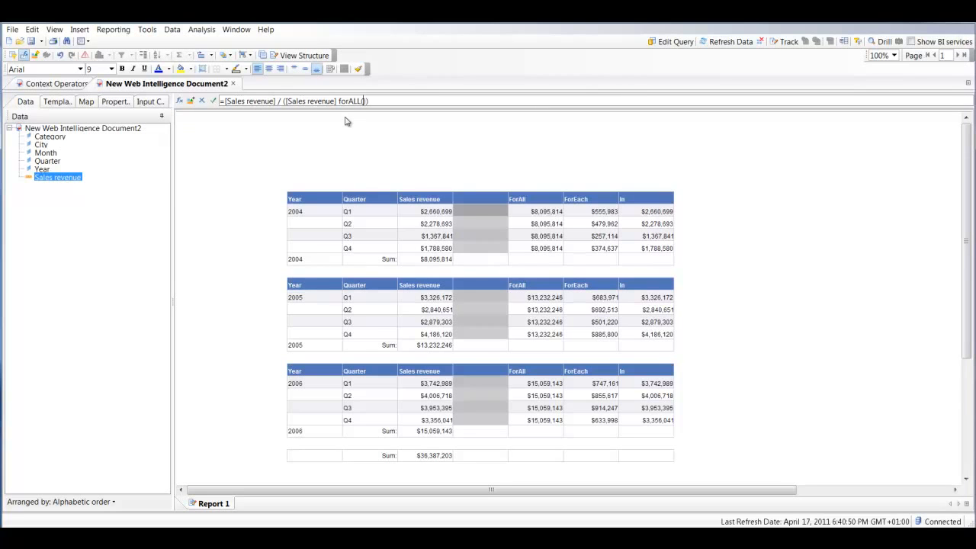
{"action": "left_click_drag", "start_coordinate": [44, 161], "coordinate": [374, 107]}
{"action": "type", "text": "All()"}
{"action": "key", "text": "Return"}
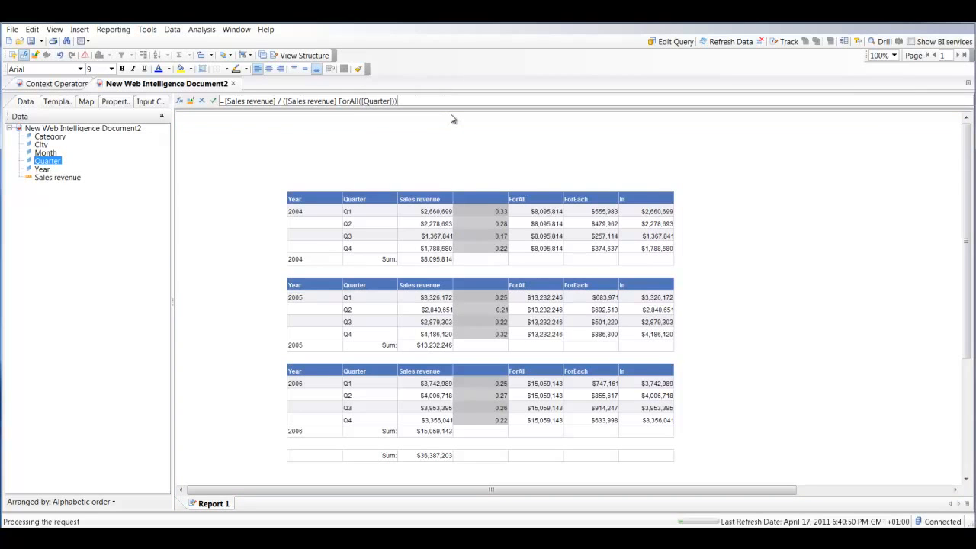
Format the revenue ratio column with the custom percentage number format #,##0[%]%
{"action": "right_click", "coordinate": [490, 215]}
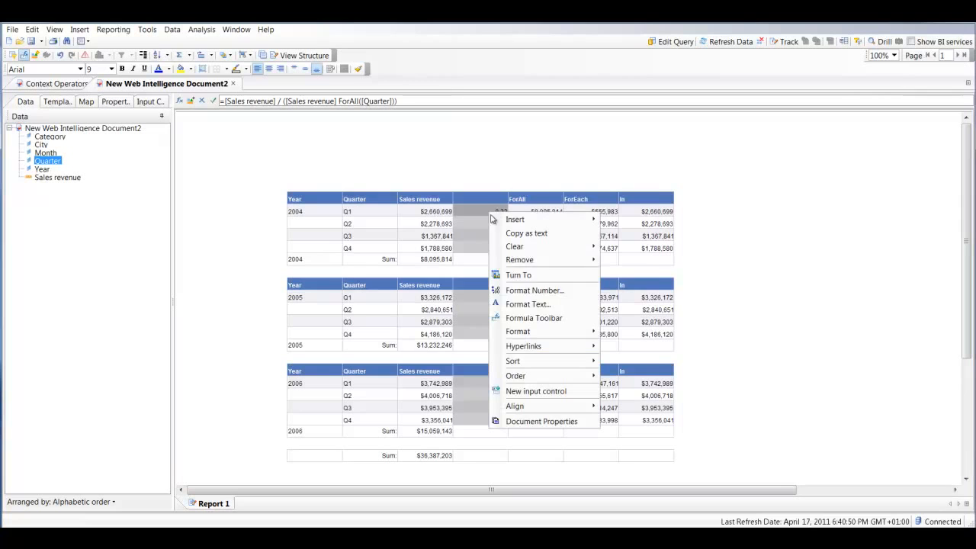
{"action": "left_click", "coordinate": [538, 290]}
{"action": "left_click", "coordinate": [344, 272]}
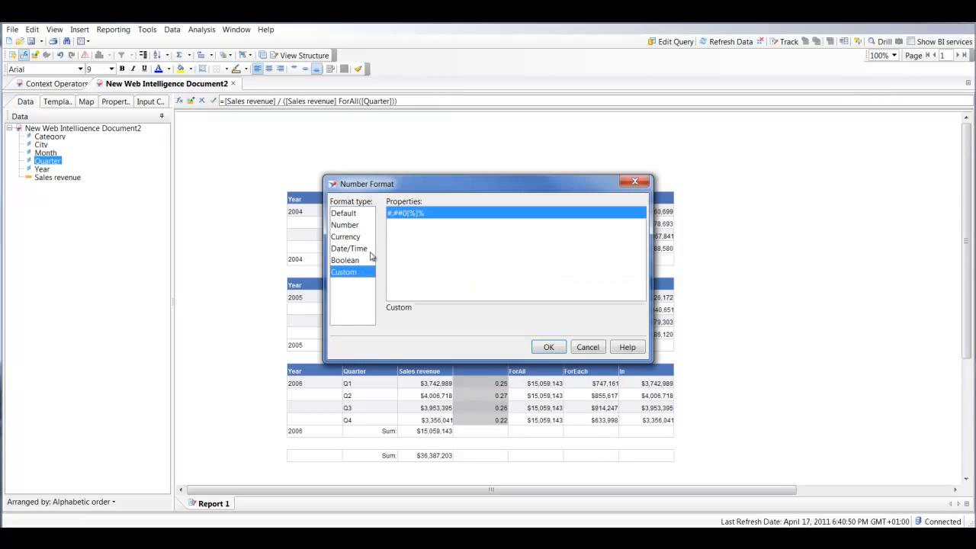
{"action": "left_click", "coordinate": [551, 349]}
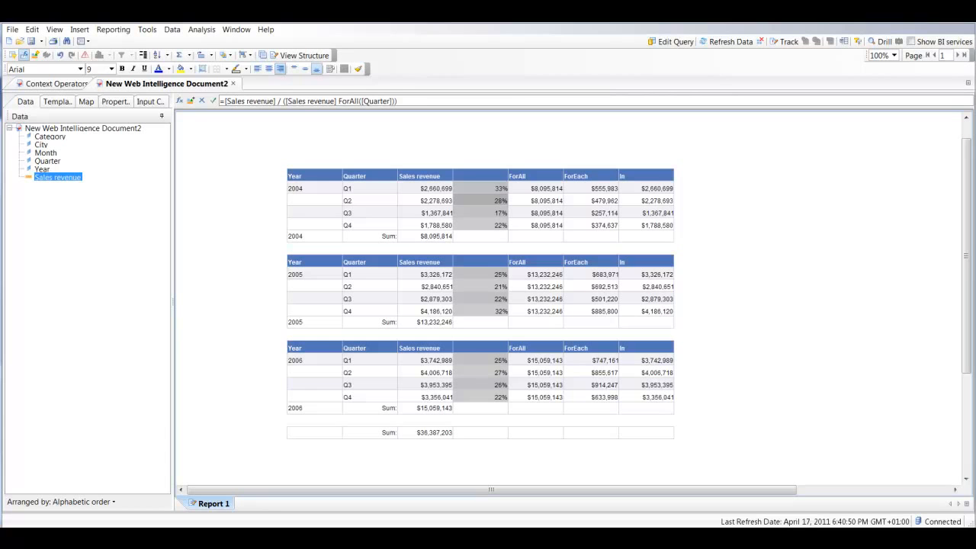
Insert an empty column to the right of the In column
{"action": "left_click", "coordinate": [630, 201]}
{"action": "right_click", "coordinate": [644, 188]}
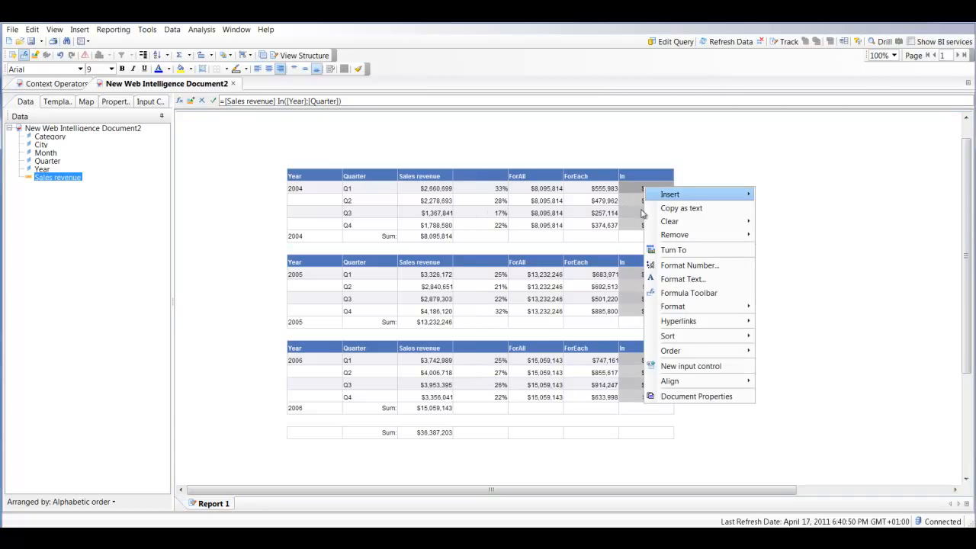
{"action": "mouse_move", "coordinate": [686, 195]}
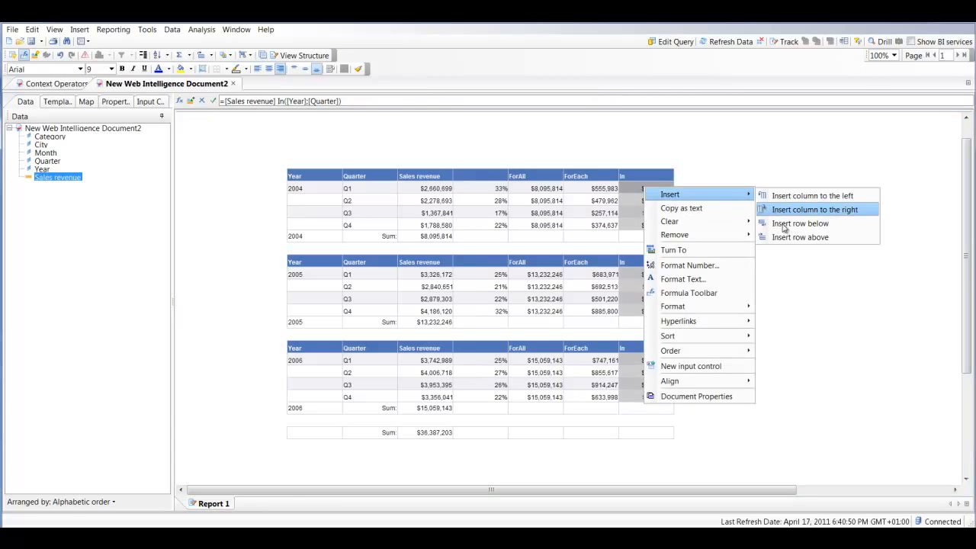
{"action": "left_click", "coordinate": [763, 209]}
Place Sales revenue in the empty column beside In and set its formula to =[Sales revenue] In Report
{"action": "left_click", "coordinate": [697, 213]}
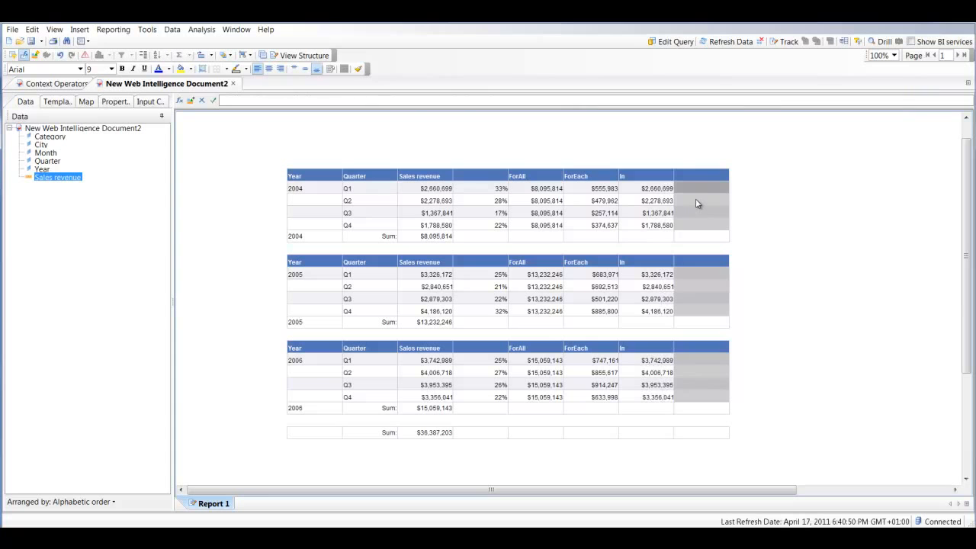
{"action": "key", "text": "Left"}
{"action": "left_click", "coordinate": [696, 204]}
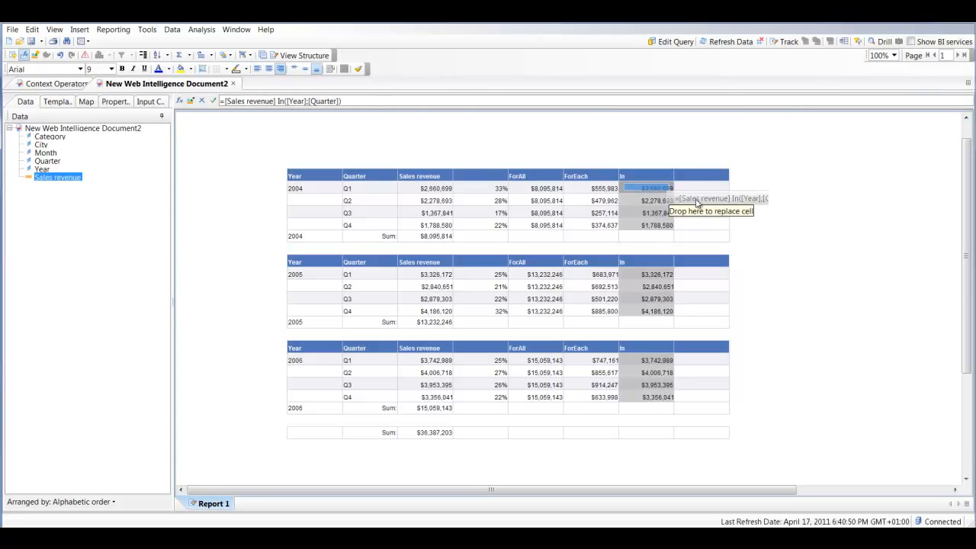
{"action": "left_click_drag", "start_coordinate": [57, 177], "coordinate": [690, 190]}
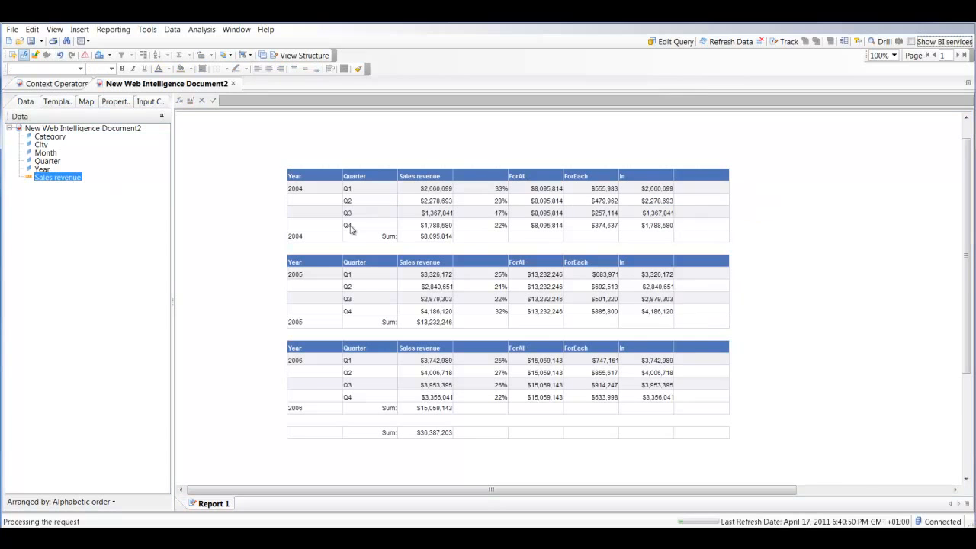
{"action": "type", "text": "In R"}
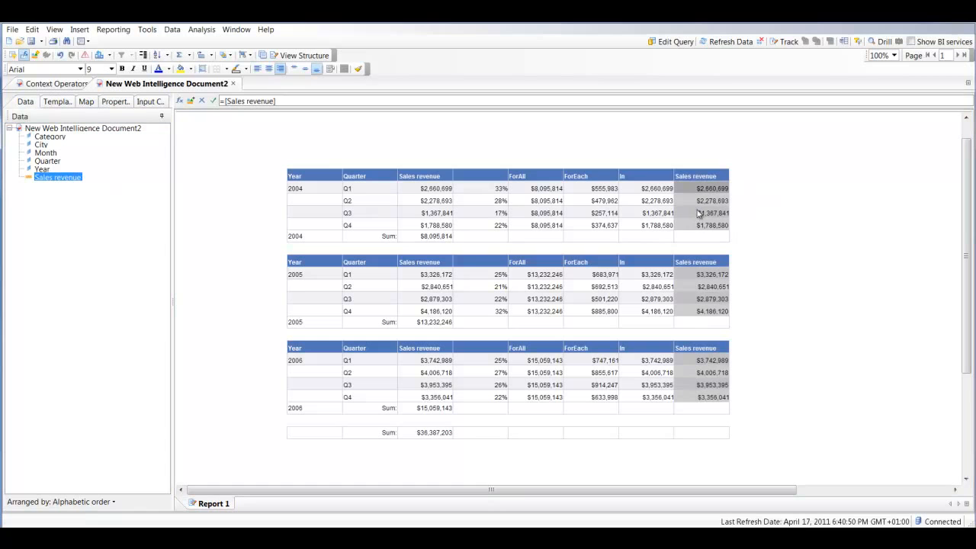
{"action": "type", "text": "eport"}
{"action": "key", "text": "Return"}
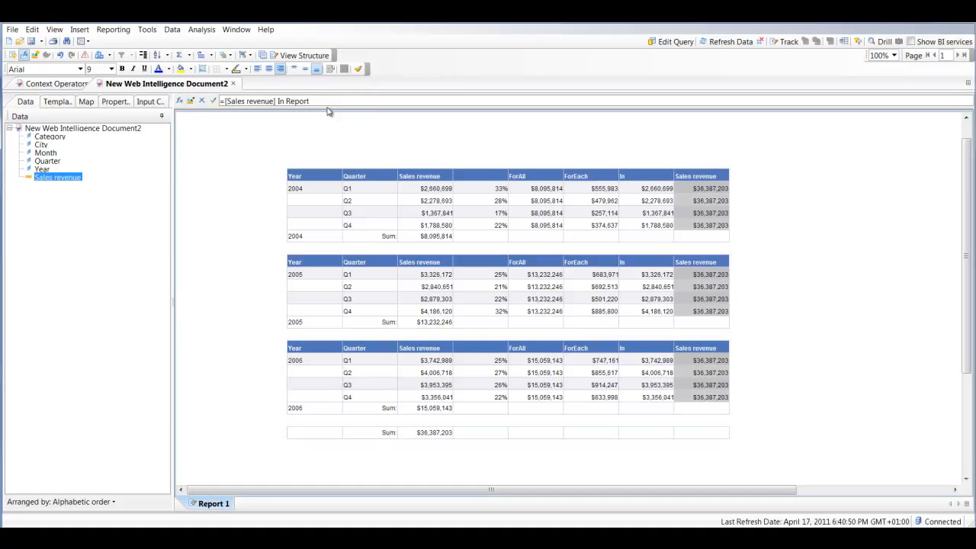
Insert an empty column to the right of the In Report revenue column
{"action": "right_click", "coordinate": [706, 190]}
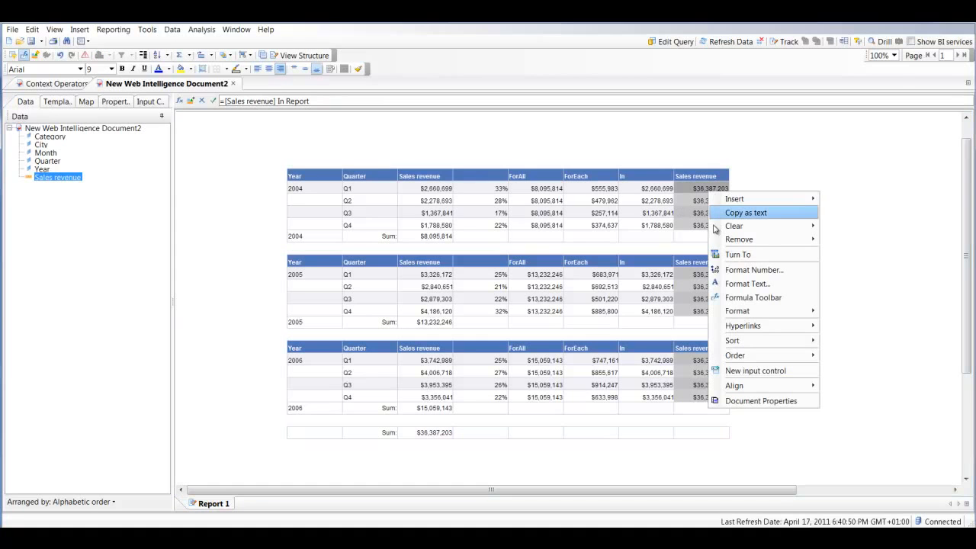
{"action": "key", "text": "Right"}
{"action": "key", "text": "Down"}
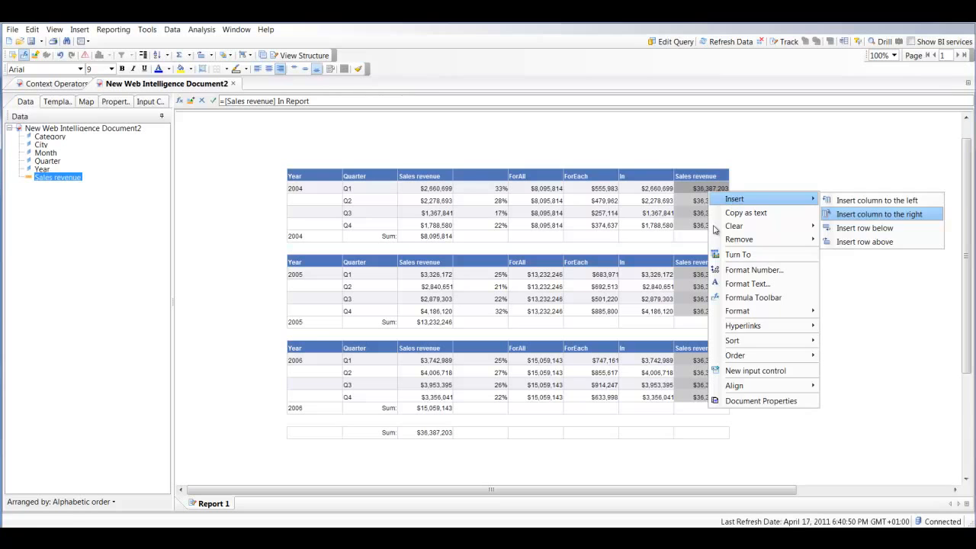
{"action": "key", "text": "Return"}
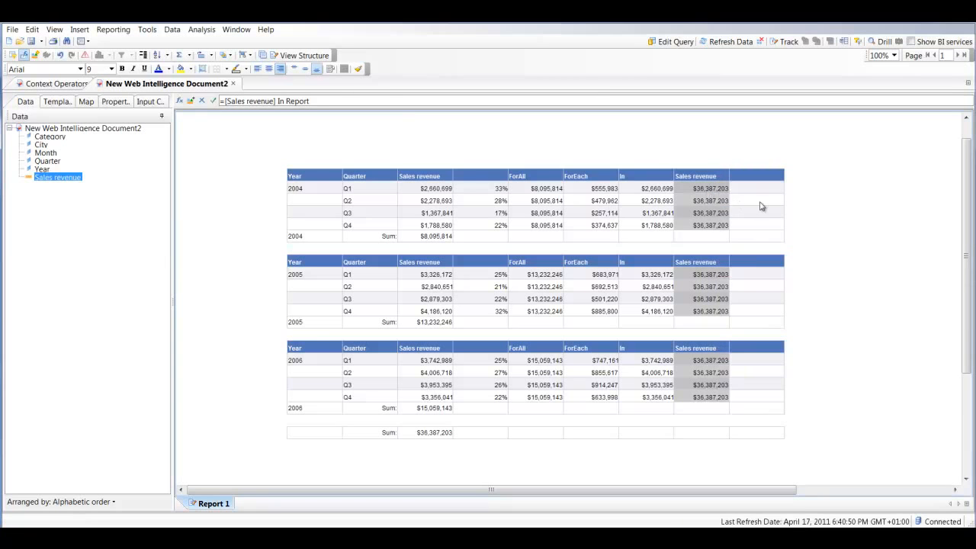
Place Sales revenue in the empty last column and set its formula to =[Sales revenue] In Break
{"action": "left_click", "coordinate": [761, 204]}
{"action": "left_click_drag", "start_coordinate": [57, 177], "coordinate": [761, 190]}
{"action": "left_click_drag", "start_coordinate": [848, 211], "coordinate": [736, 192]}
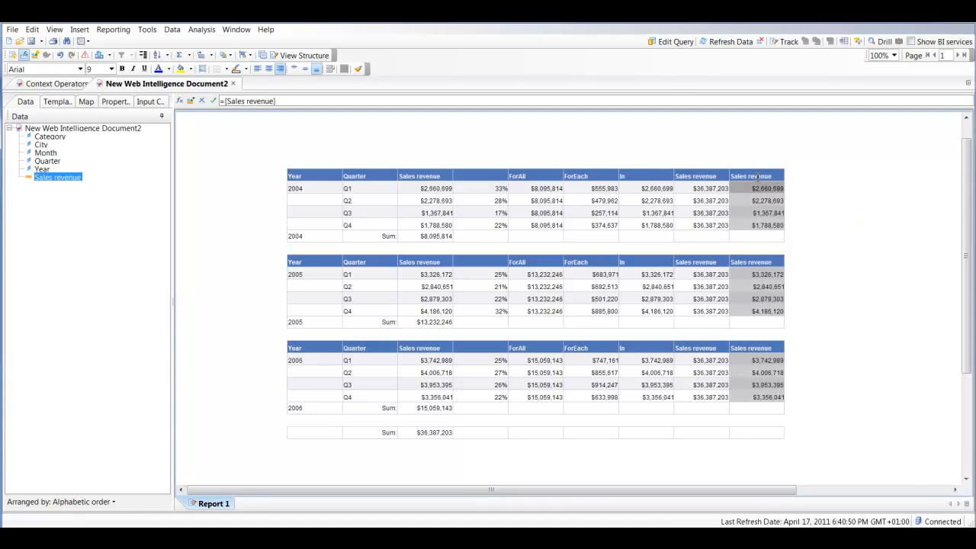
{"action": "type", "text": "Break"}
{"action": "key", "text": "Return"}
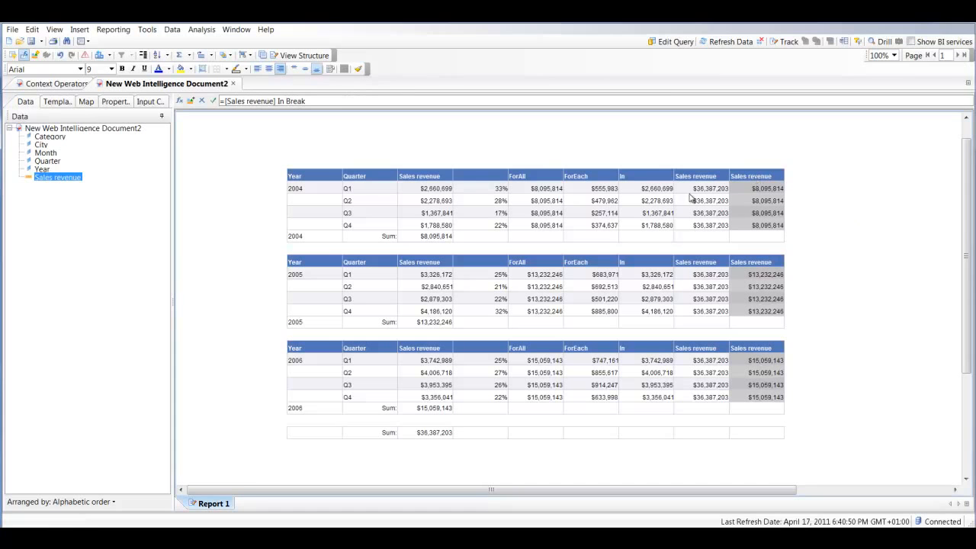